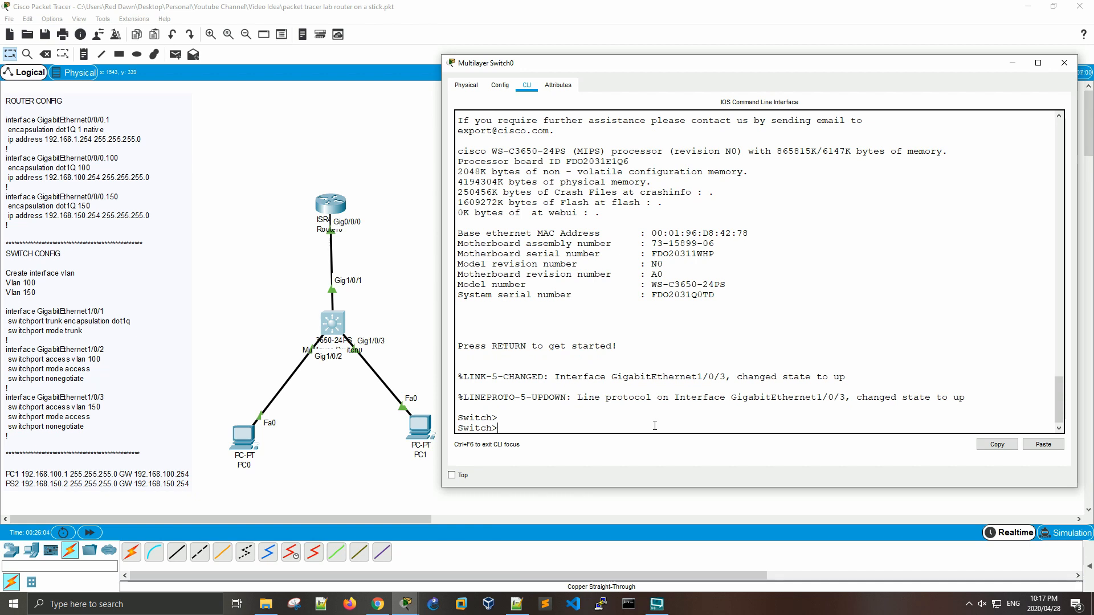
key("Return")
key("Return")
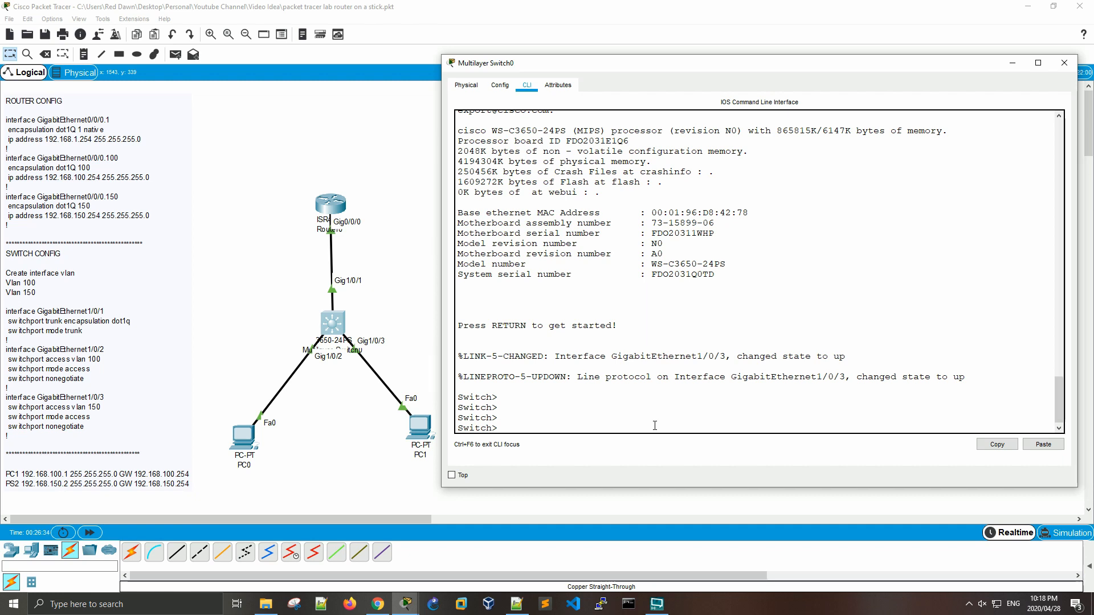
key("Return")
key("Return")
key("Return")
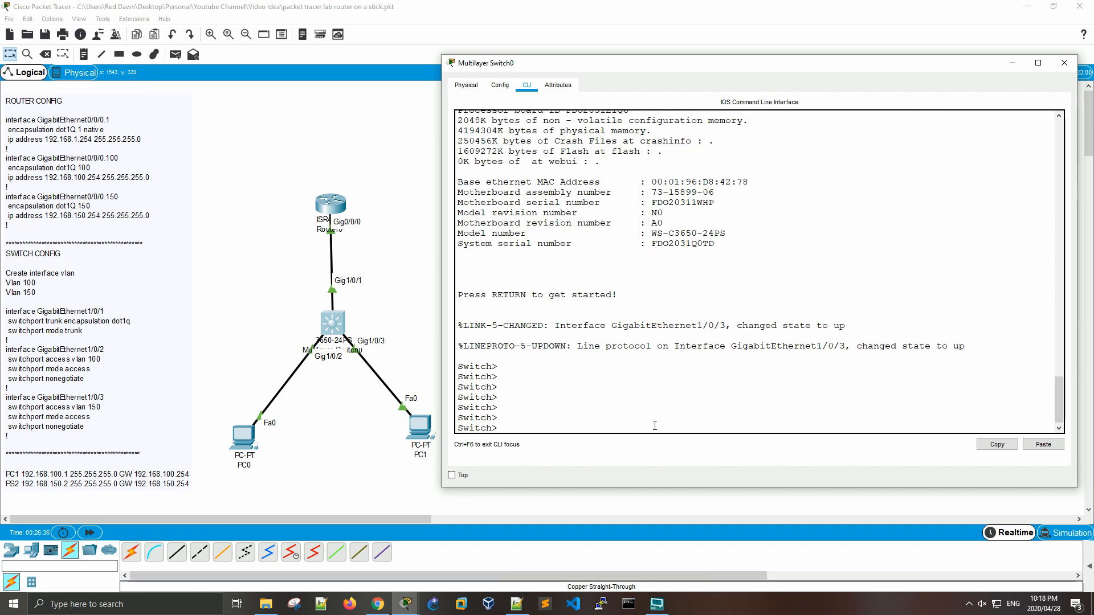
Step: Enter privileged EXEC mode on the multilayer switch with the en command
type("en")
key("Return")
key("Return")
key("Return")
Step: Display the switch's running configuration with show run and examine the switchport settings of GigabitEthernet1/0/1 to 1/0/3
type("show run")
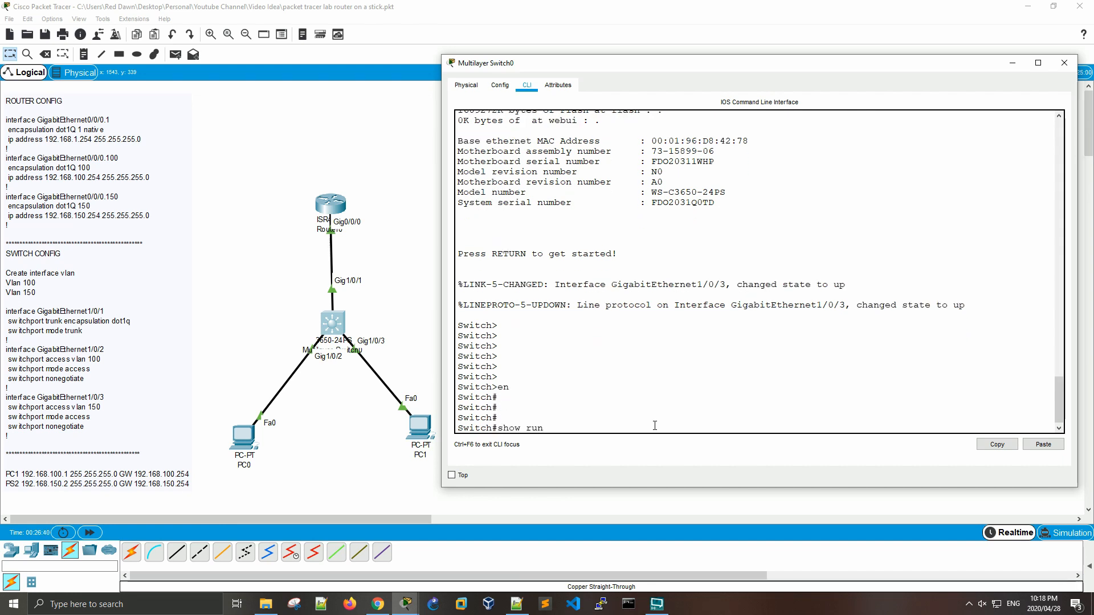
key("Return")
key("space")
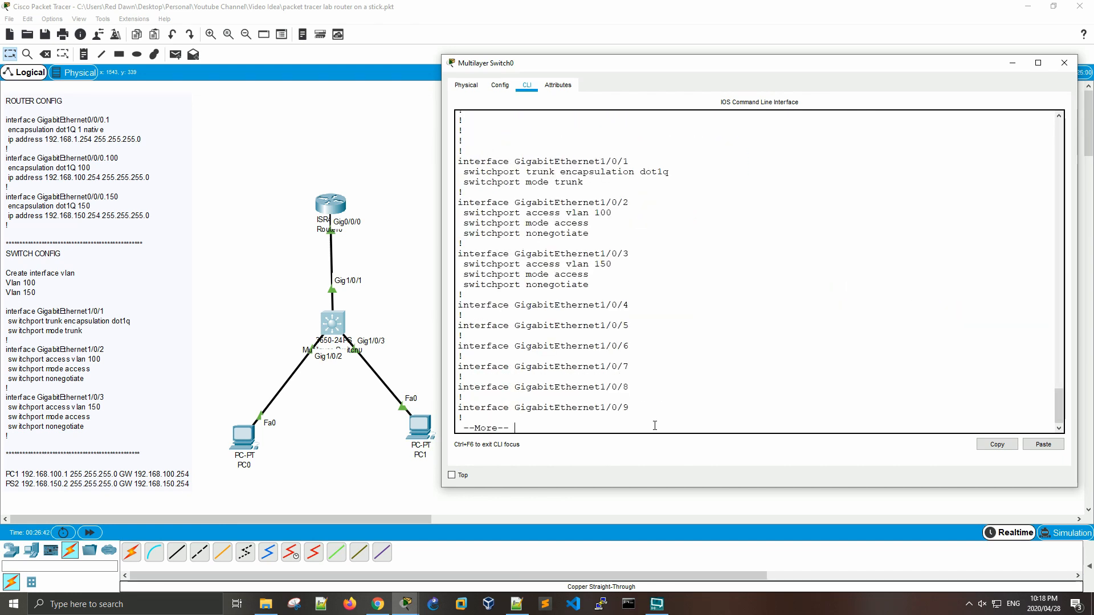
left_click_drag(590, 285, 469, 254)
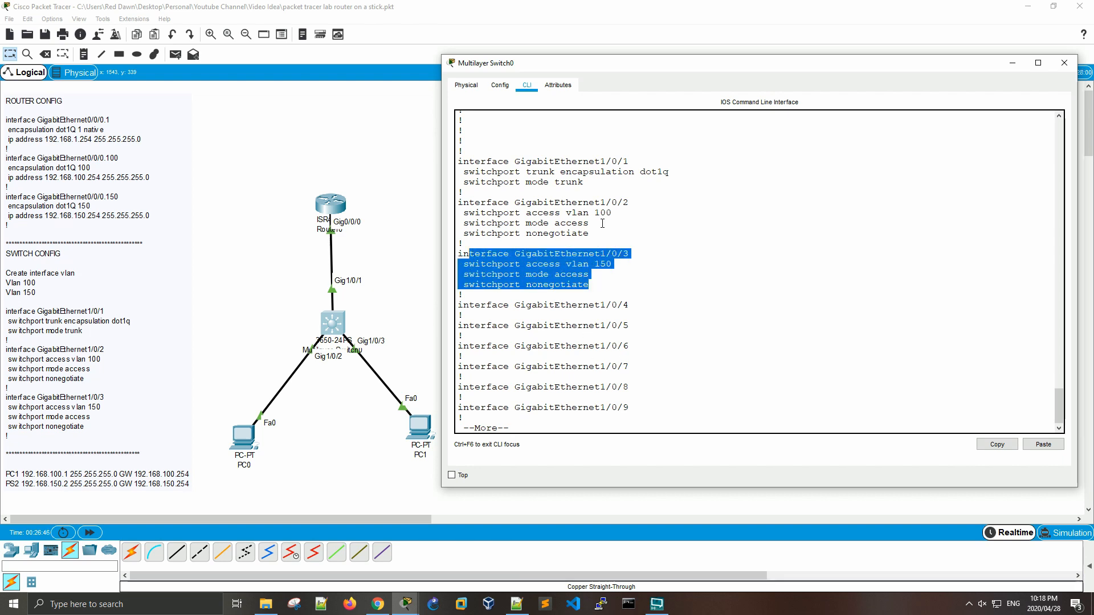
left_click_drag(590, 234, 465, 163)
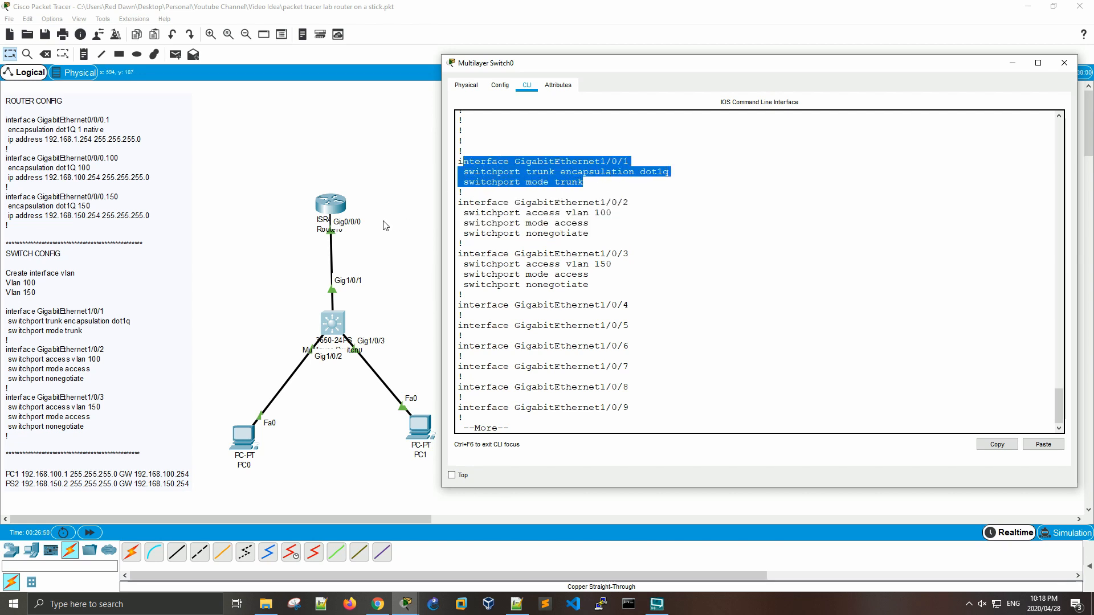
left_click(681, 349)
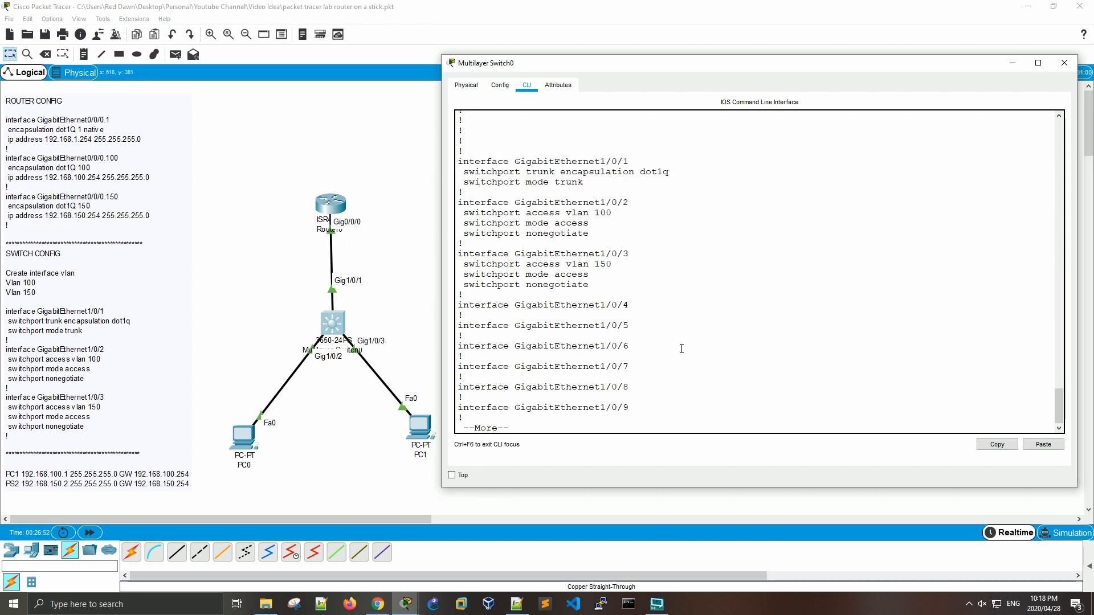
left_click_drag(602, 186, 458, 162)
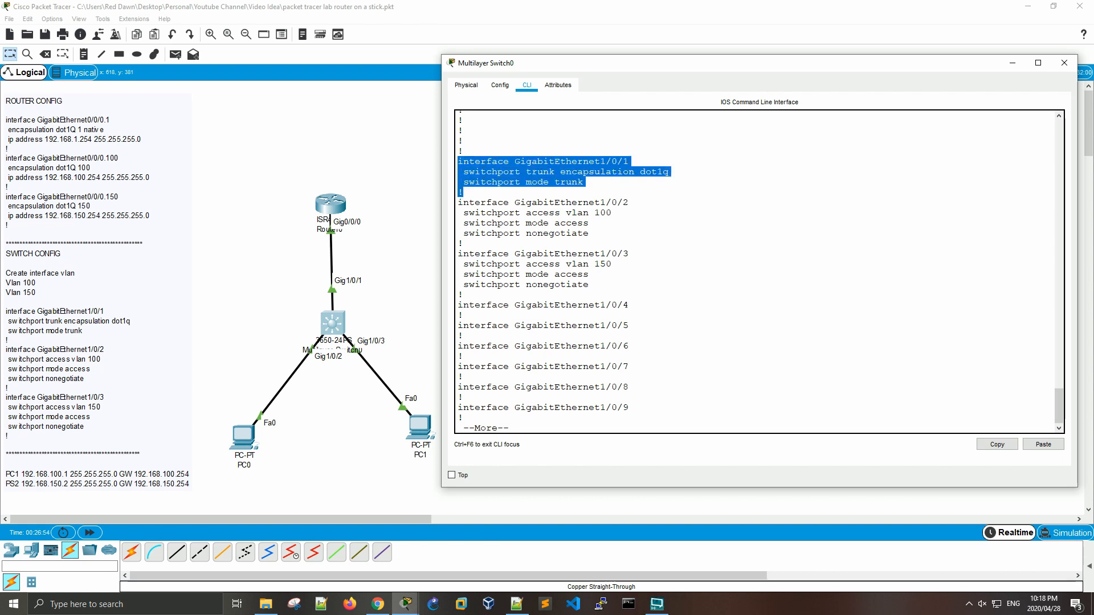
left_click(686, 317)
Step: Page through the remaining running configuration to its end and return to the privileged prompt
key("space")
key("space")
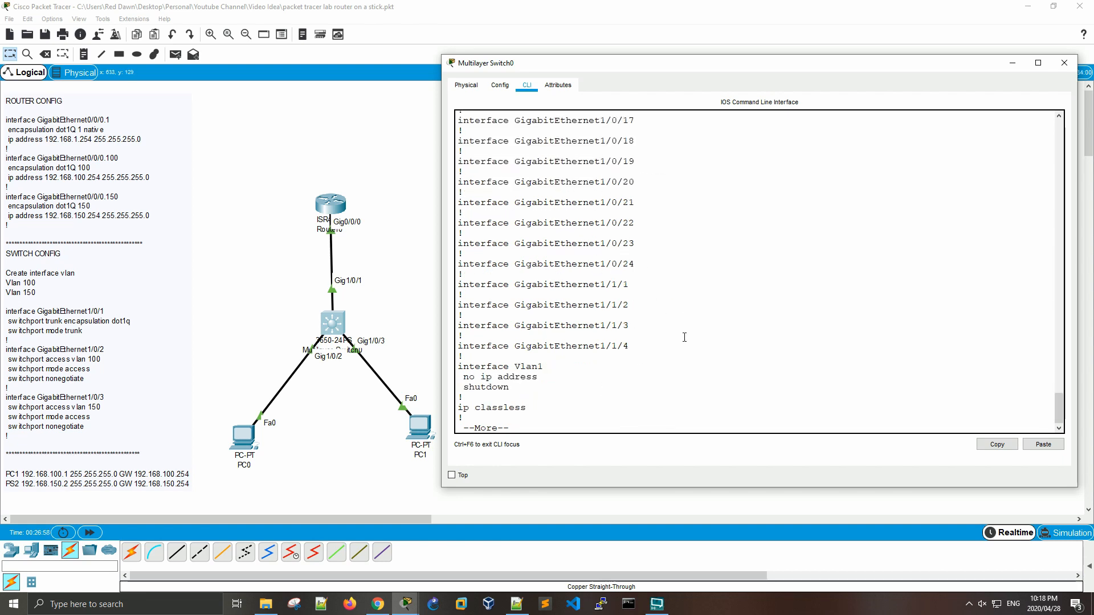
key("space")
key("Return")
key("Return")
key("Return")
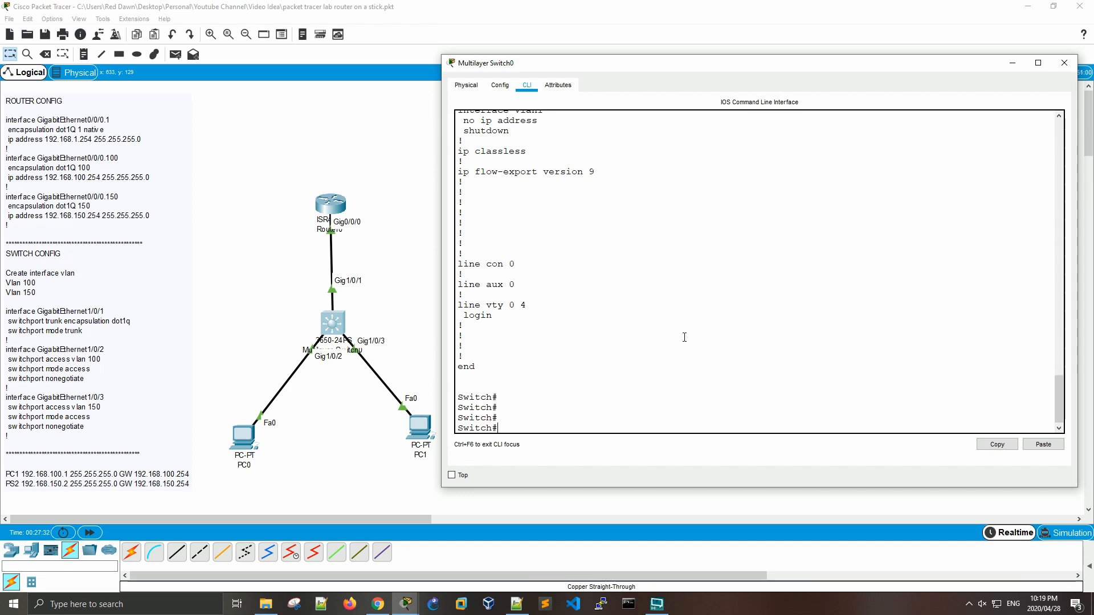
key("Return")
key("Return")
key("Return")
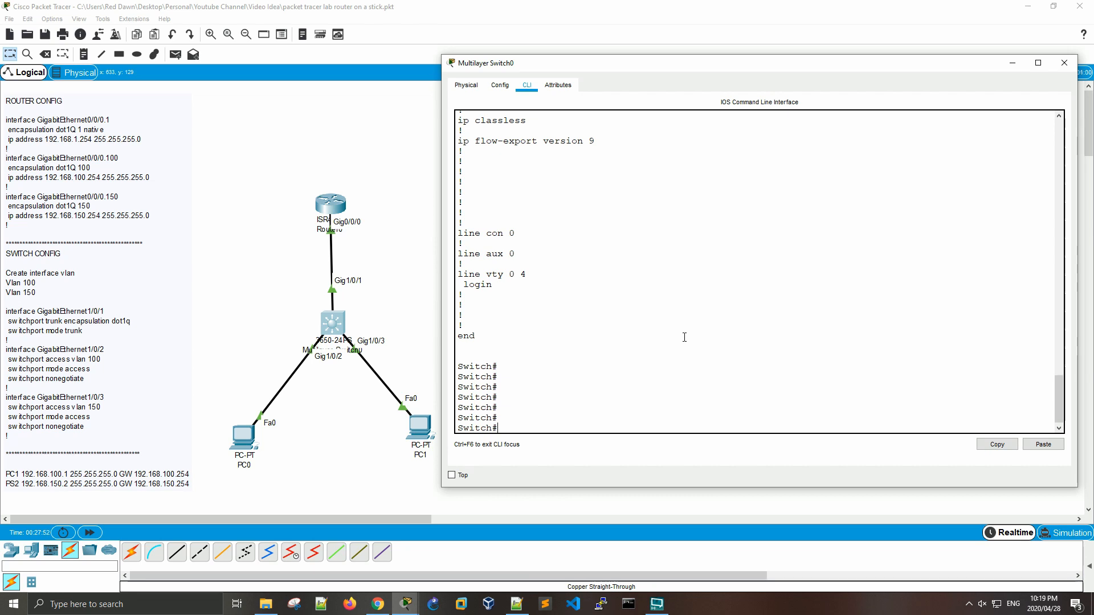
key("Return")
key("Return")
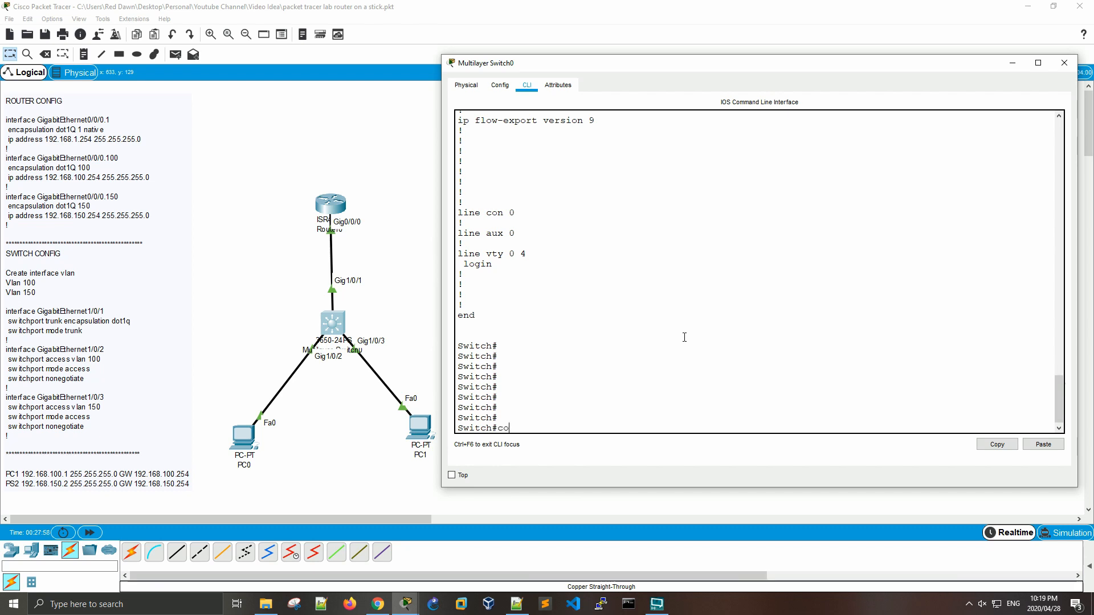
Step: Enter global configuration mode on the switch with configure terminal
type("conf")
key("Tab")
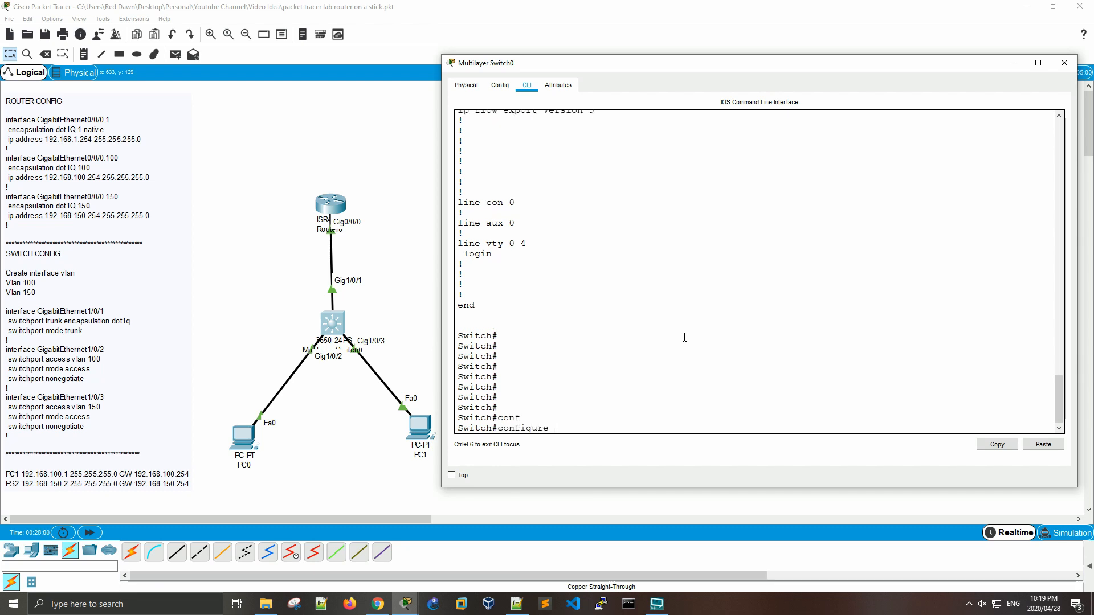
type("ter")
key("Tab")
key("Return")
key("Return")
key("Return")
key("Return")
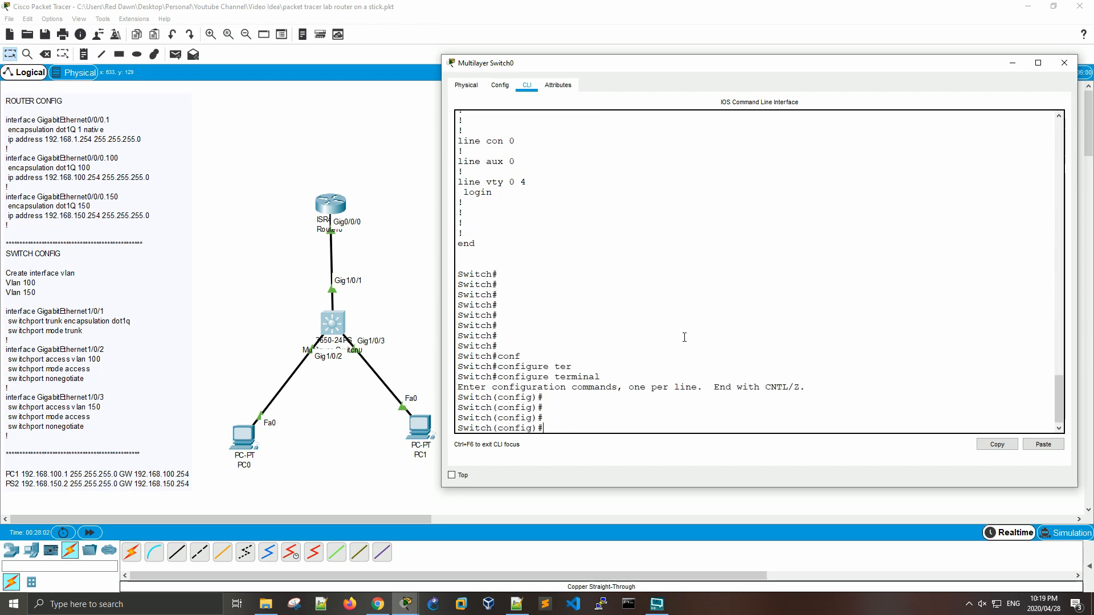
key("Return")
key("Return")
Step: Run do show ip int bri and examine the status of the unused ports GigabitEthernet1/0/4 to 1/0/24
key("Return")
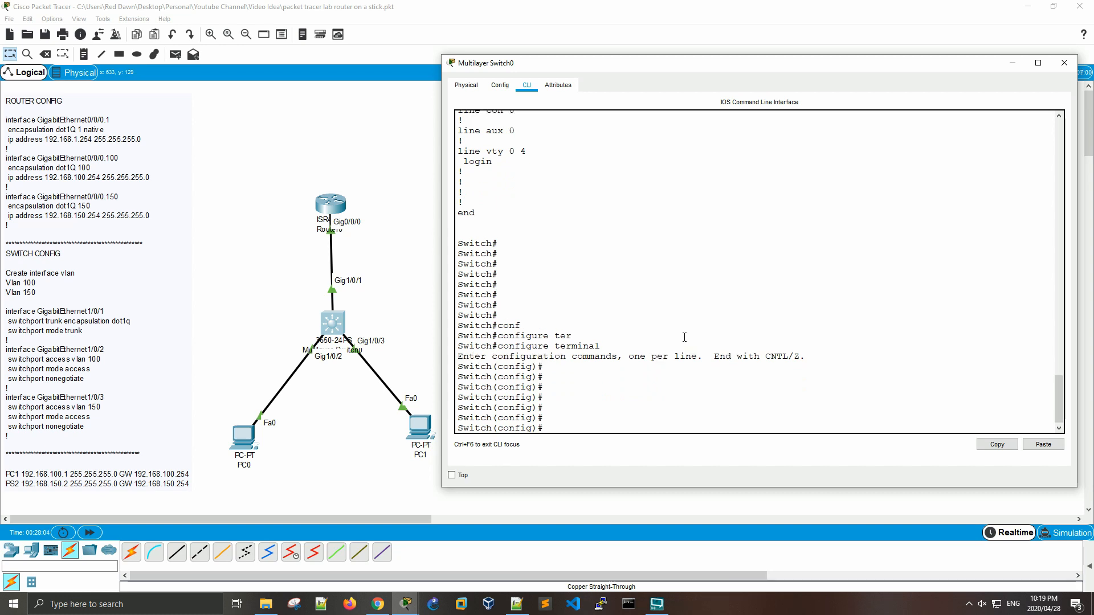
type("do show ip int bri")
key("Return")
key("space")
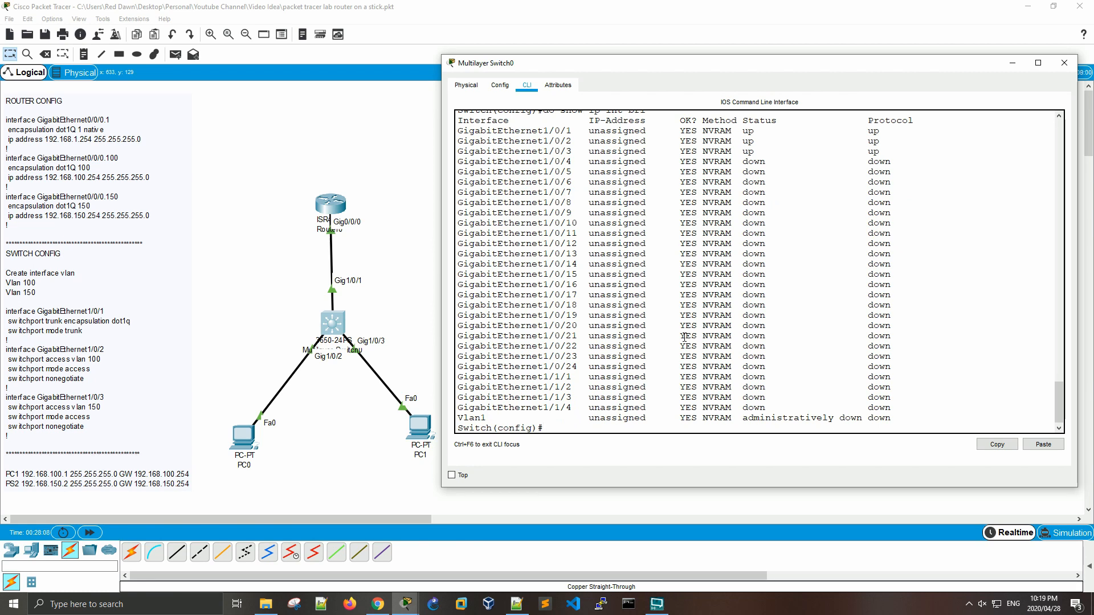
left_click_drag(504, 161, 927, 362)
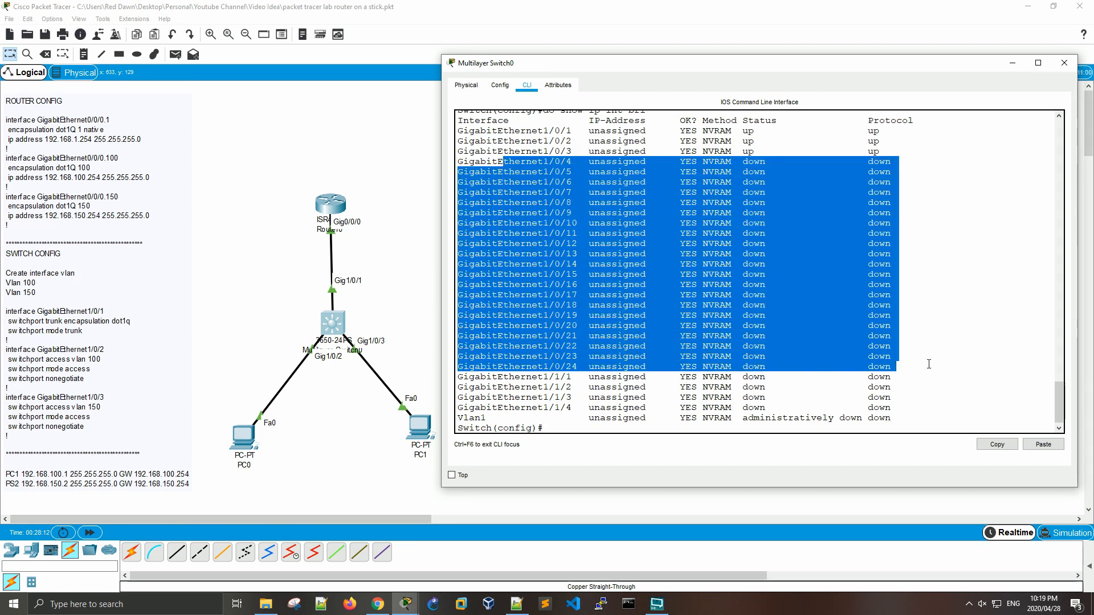
left_click(805, 396)
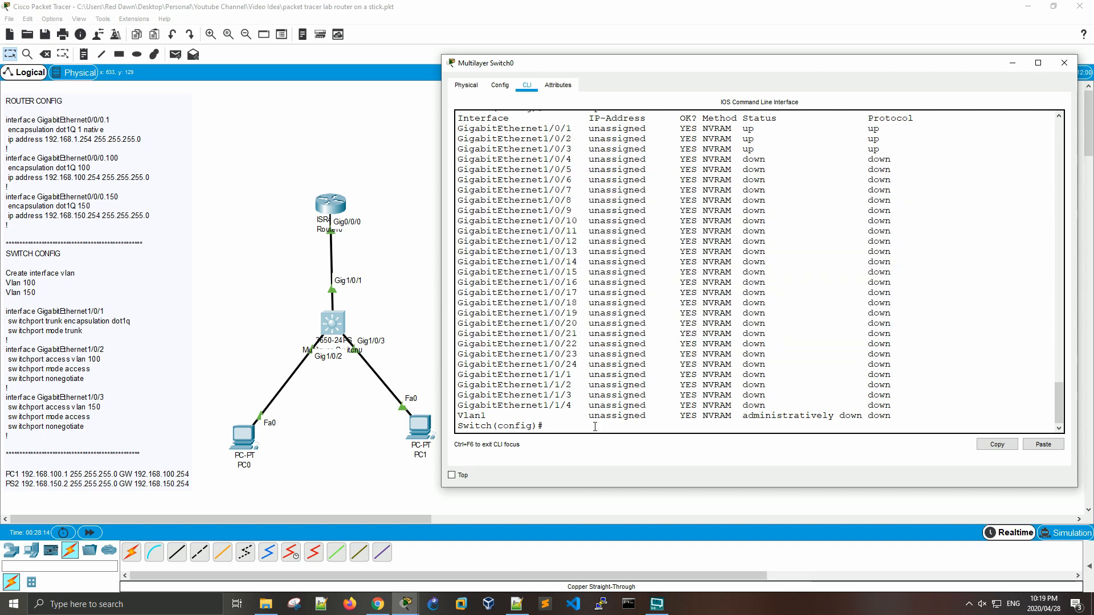
Step: Open range configuration for the unused ports with interface range gigabitEthernet 1/0/4 -24
key("Return")
key("Return")
key("Return")
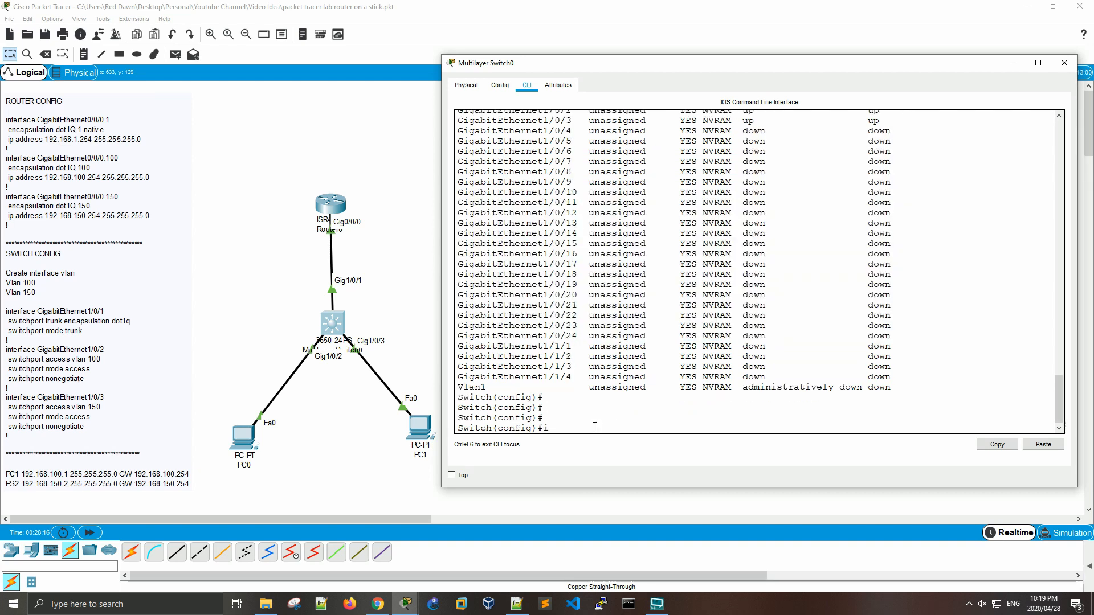
type("int")
key("Tab")
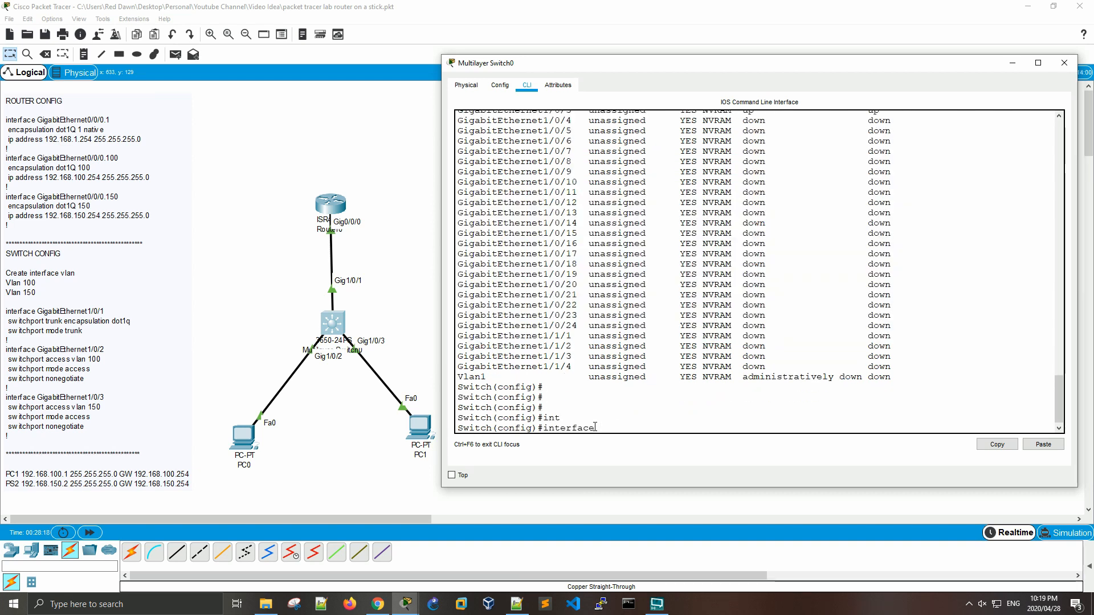
type("rang")
key("Tab")
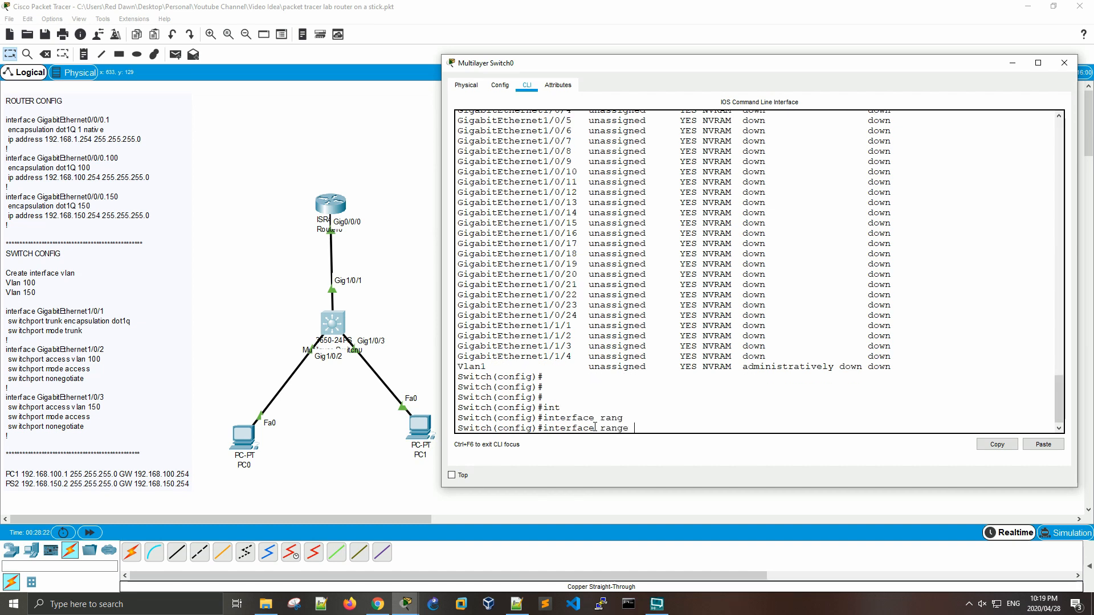
type("gi")
key("Tab")
type("1")
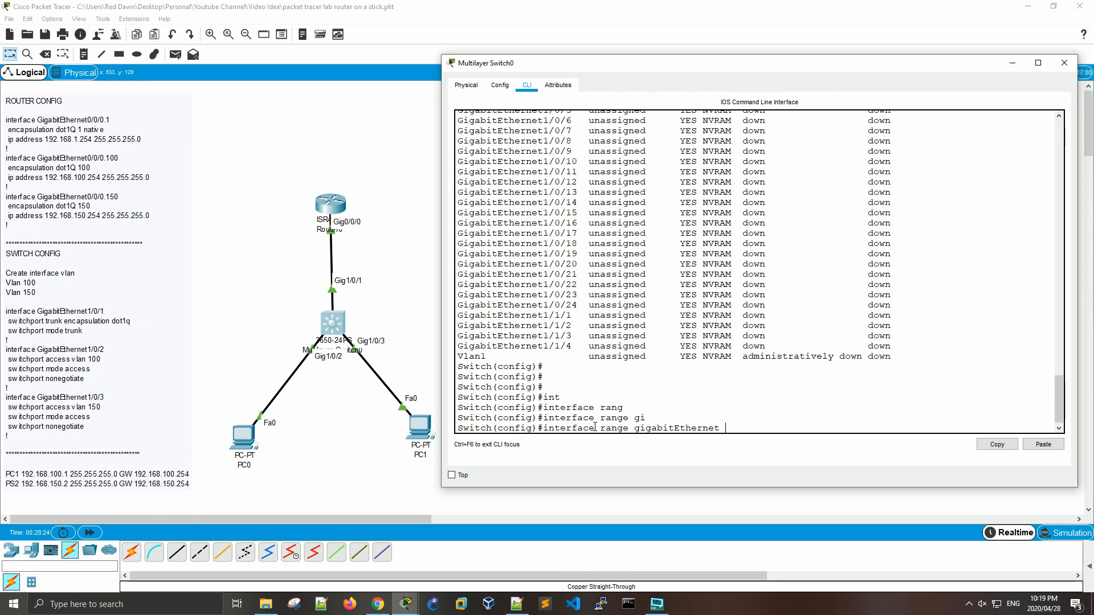
type("/0/4 -24")
key("Return")
key("Return")
key("Return")
key("Return")
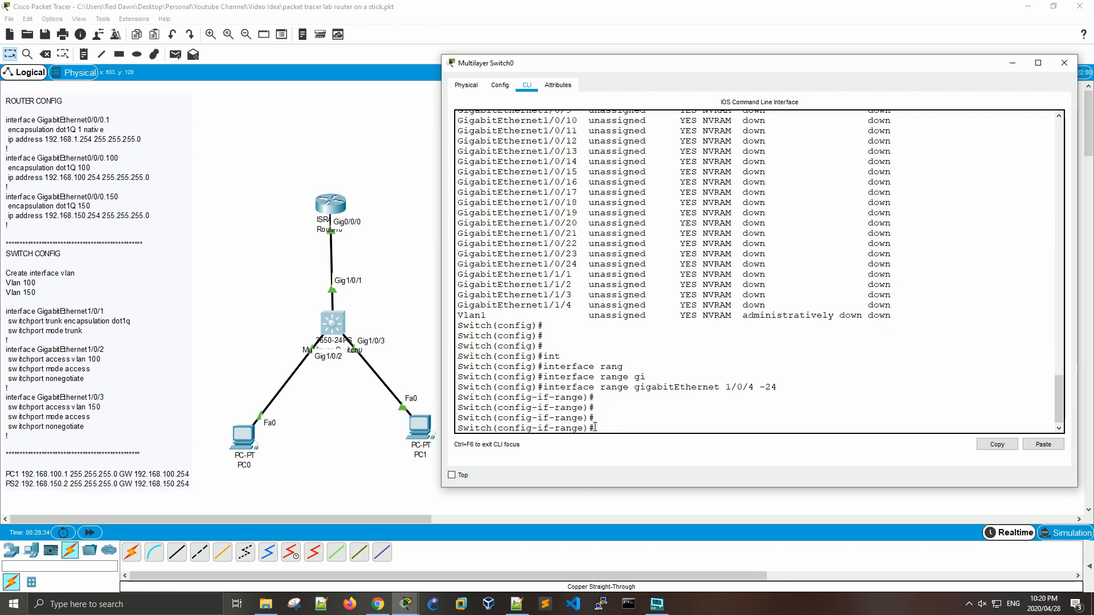
Step: Set the selected port range to access mode with switchport mode access
type("swit")
key("Tab")
type("m")
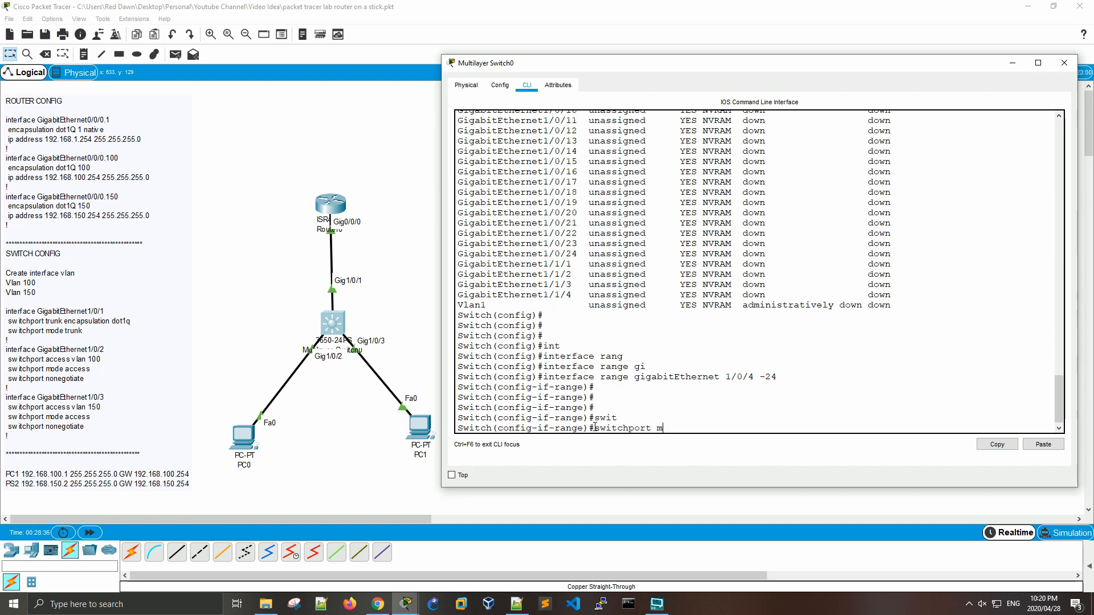
type("ode acc")
key("Tab")
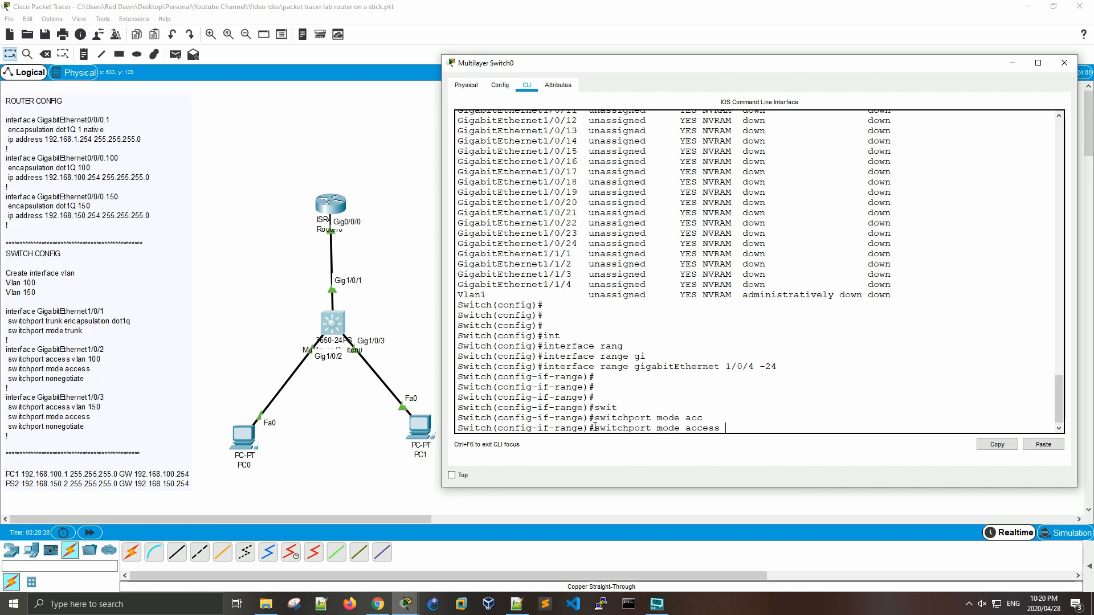
key("Return")
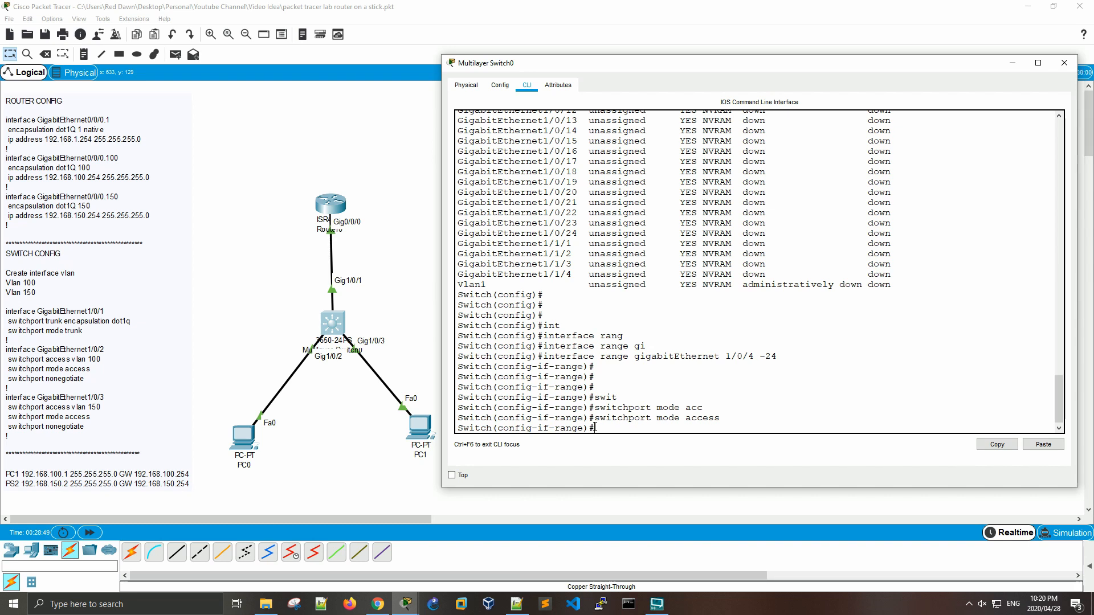
key("Return")
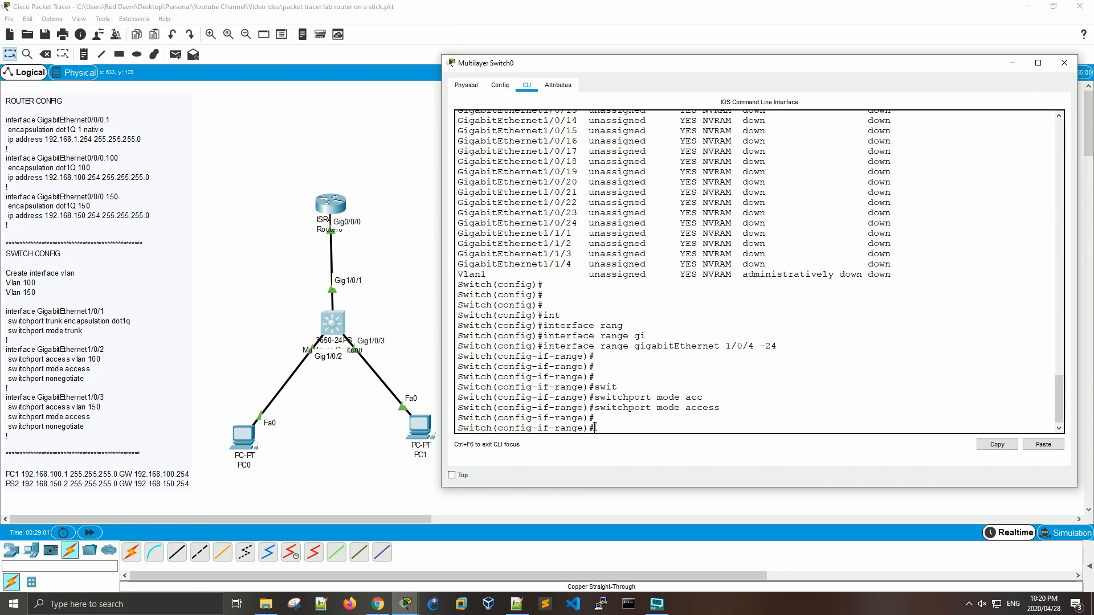
Step: Shut down the selected port range with shut and exit to global configuration mode
type("shut")
key("Return")
key("Return")
key("Return")
key("Return")
key("Return")
key("Return")
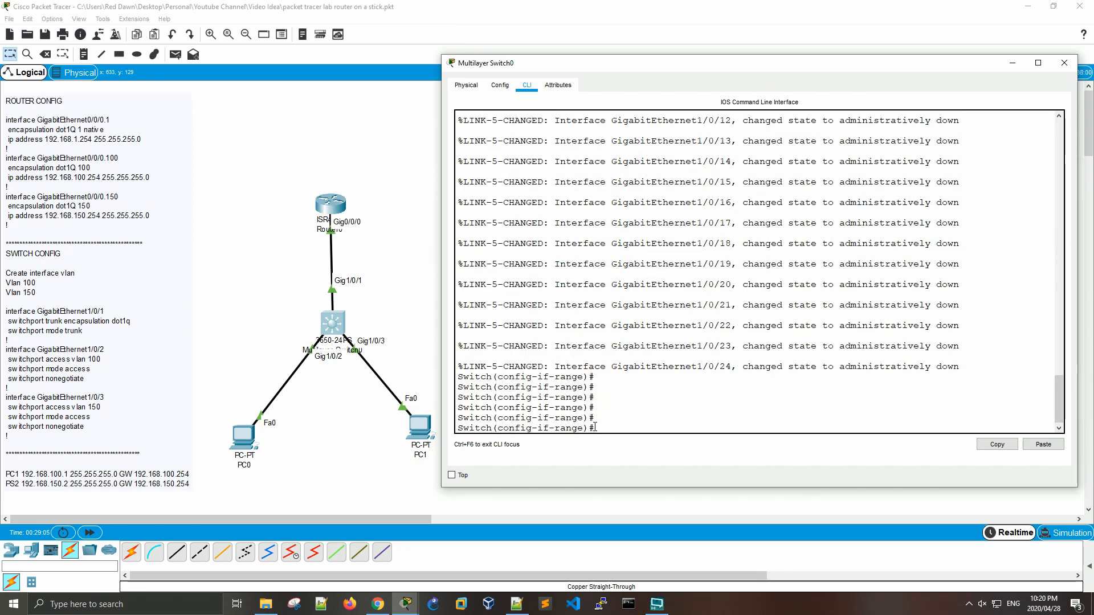
type("exit")
key("Return")
key("Return")
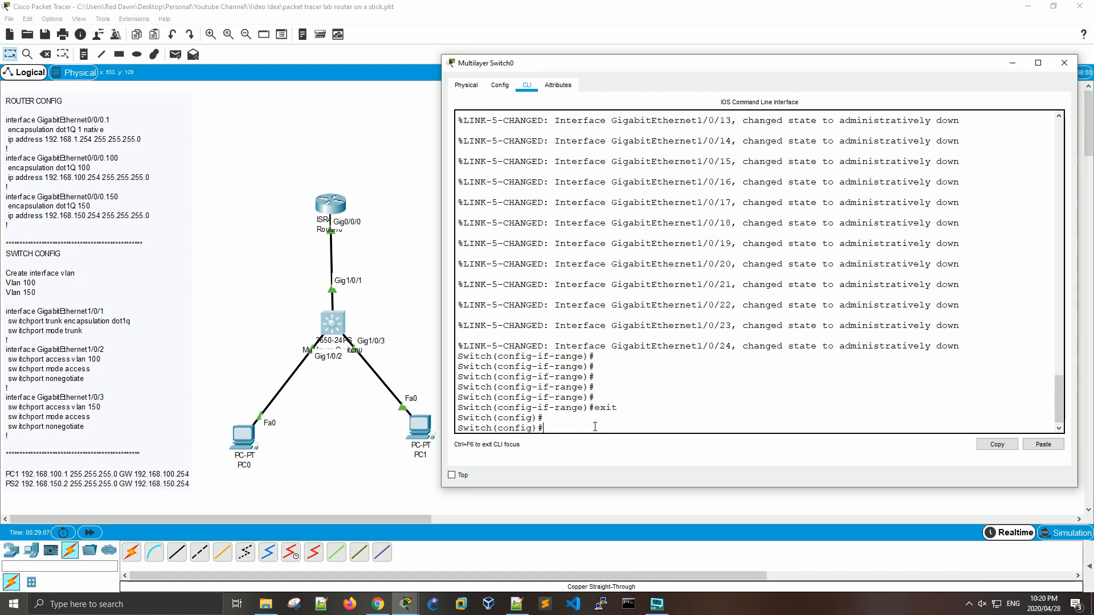
key("Return")
key("Return")
Step: Run do show ip int bri and check the status of GigabitEthernet1/0/4 to 1/0/24 and 1/1/1 to 1/1/4
type("do show ip")
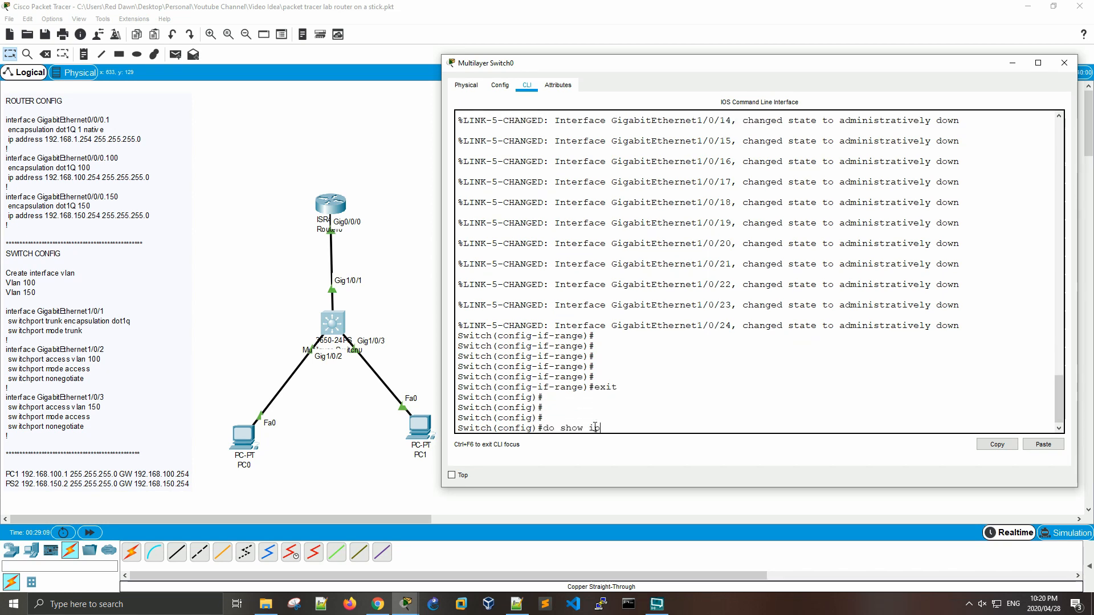
type(" int bri")
key("Return")
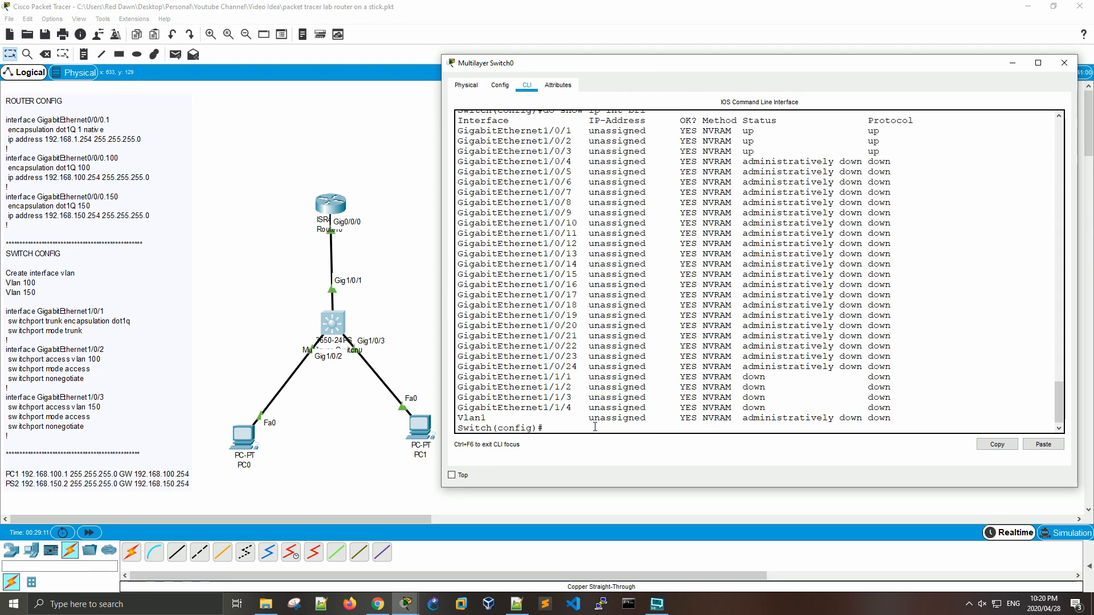
left_click_drag(906, 365, 457, 161)
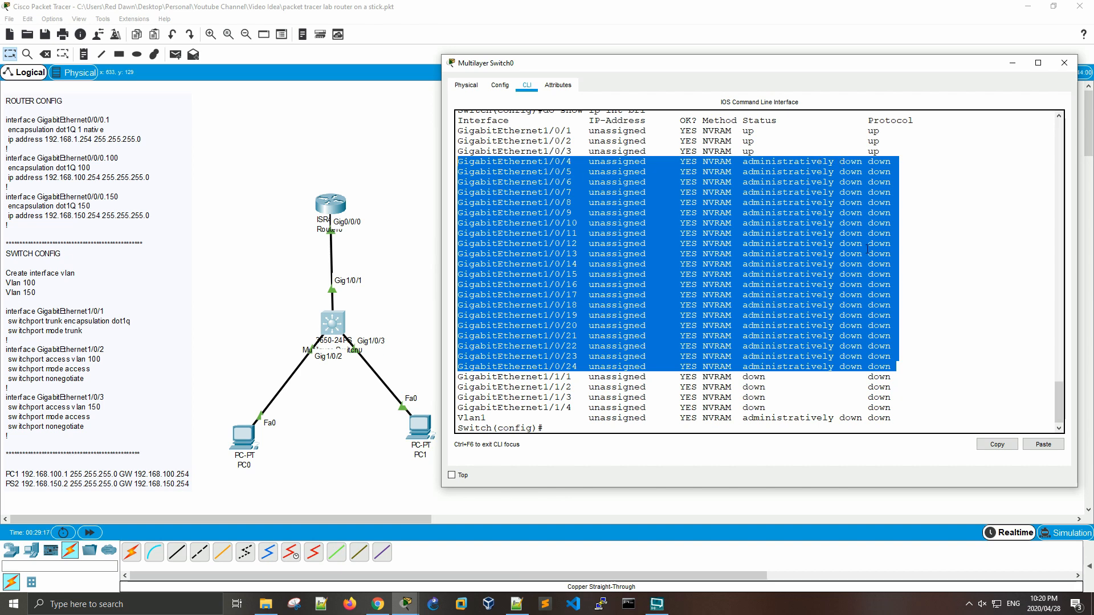
left_click_drag(893, 408, 468, 378)
left_click(575, 428)
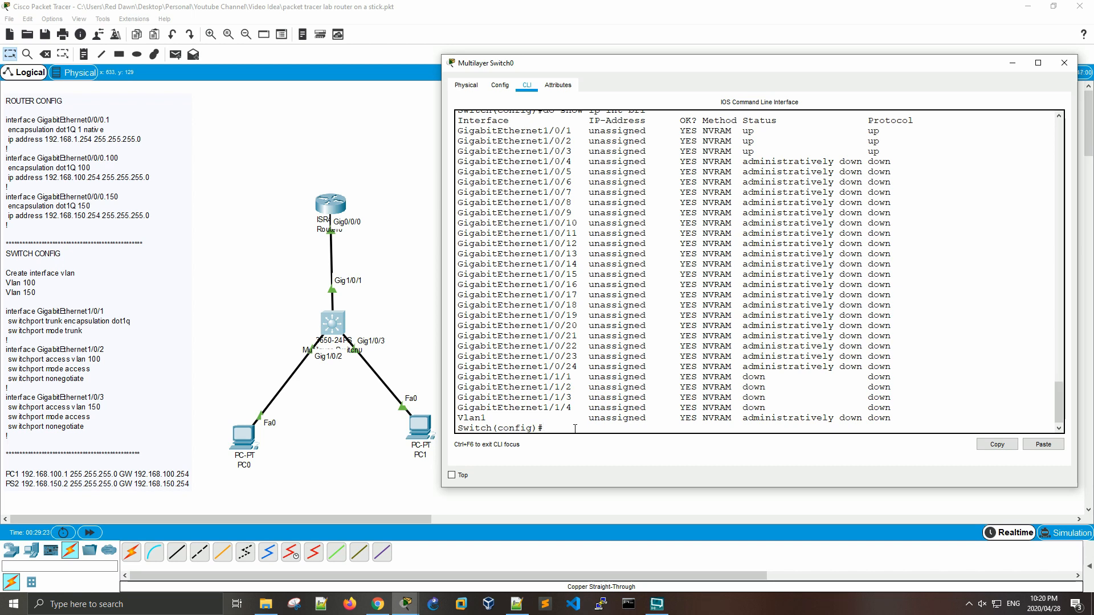
Step: Open range configuration for the four uplink ports with interface range gigabitEthernet 1/1/1 -4
type("inter")
key("Tab")
type("g")
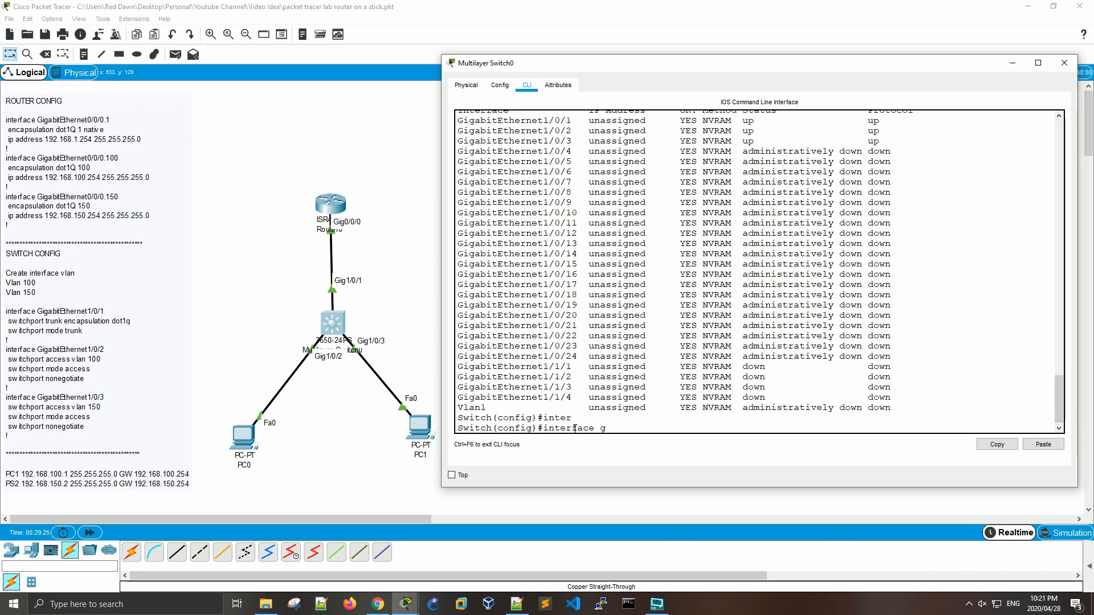
type("i")
key("Tab")
key("BackSpace")
key("BackSpace")
key("BackSpace")
key("BackSpace")
key("BackSpace")
key("BackSpace")
key("BackSpace")
key("BackSpace")
key("BackSpace")
key("BackSpace")
key("BackSpace")
key("BackSpace")
key("BackSpace")
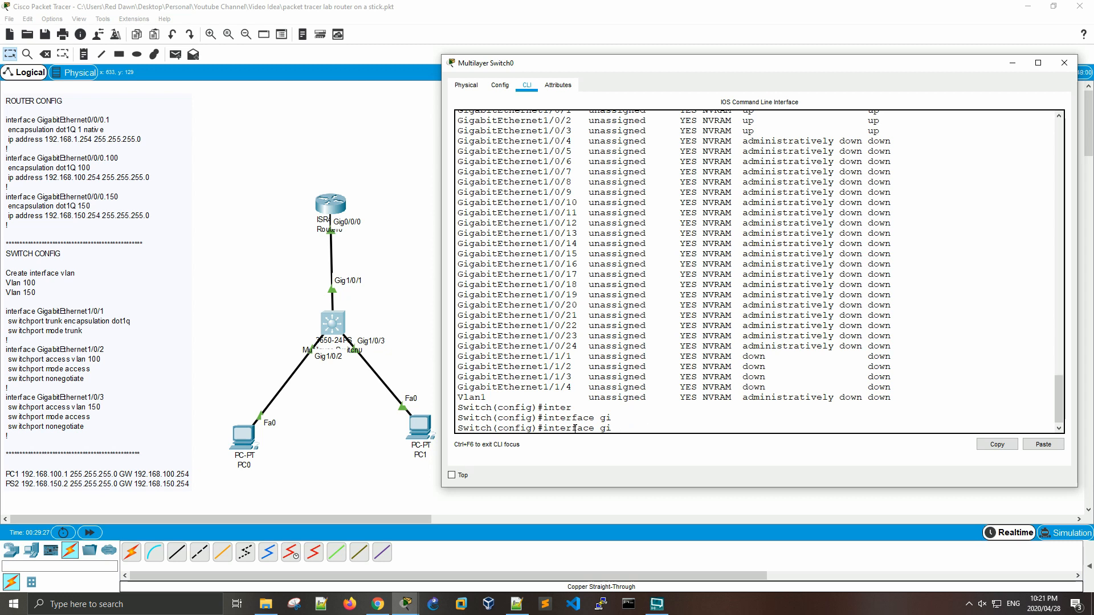
key("BackSpace")
key("BackSpace")
type("ran")
key("Tab")
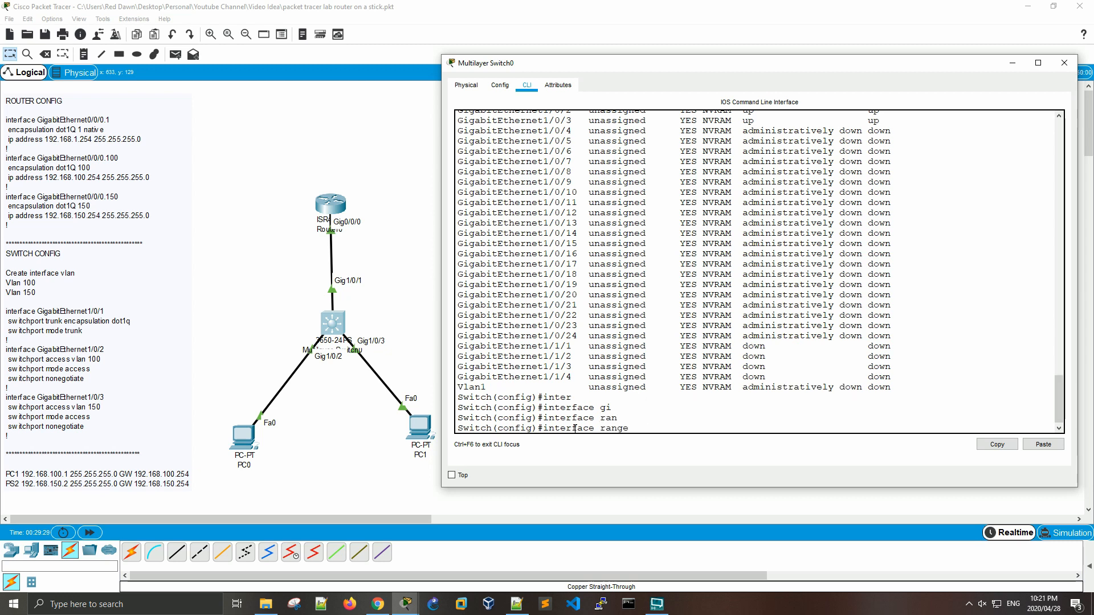
type("gig")
key("Tab")
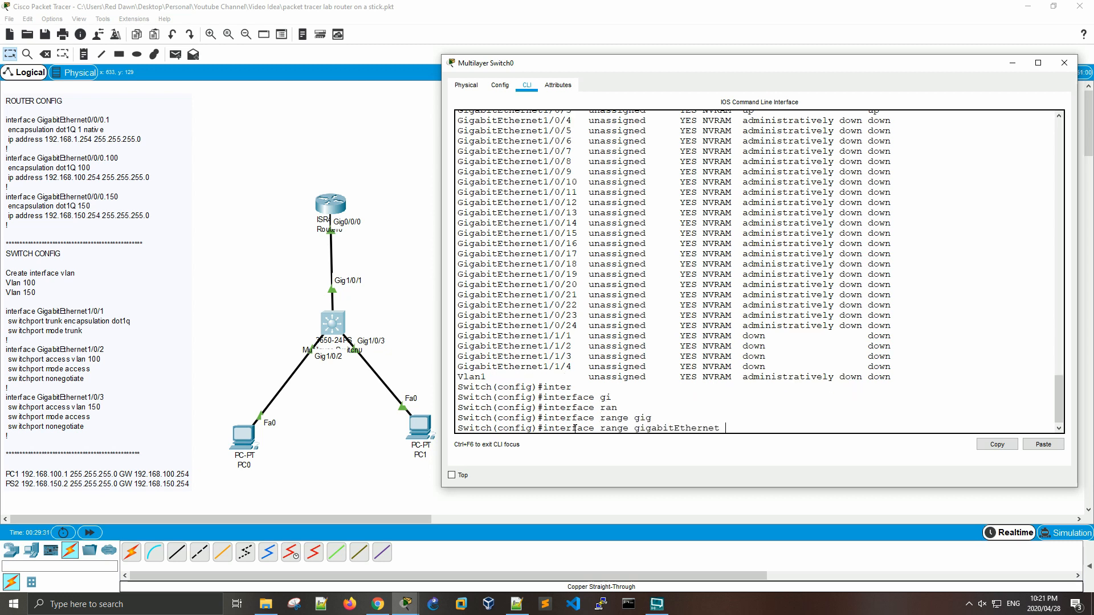
type("1/1/1 -4")
key("Return")
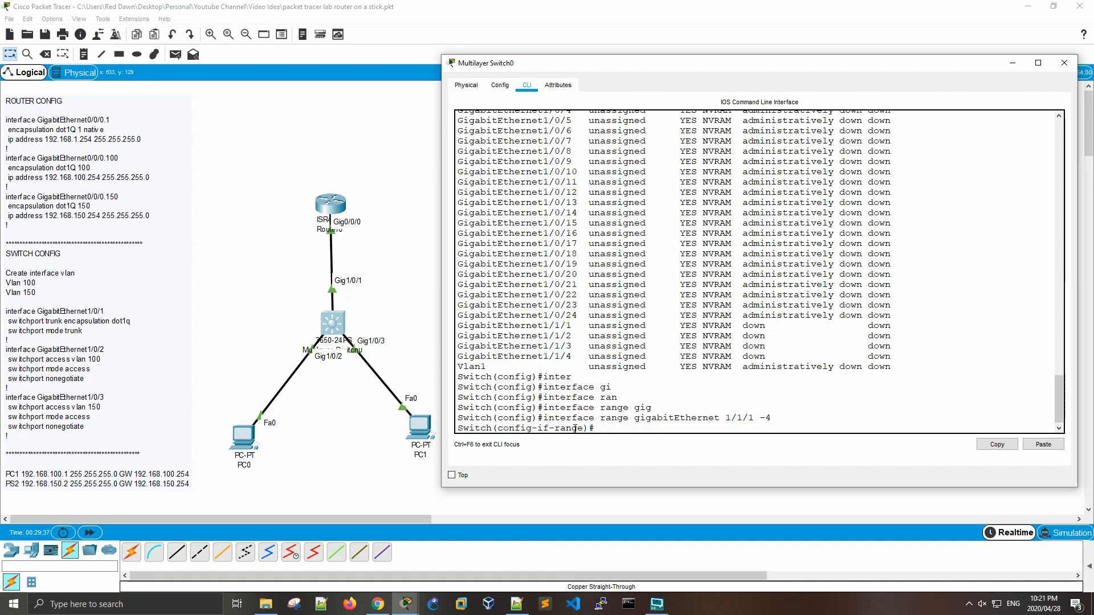
Step: Set the selected uplink port range to access mode with switchport mode access
type("swi")
key("Tab")
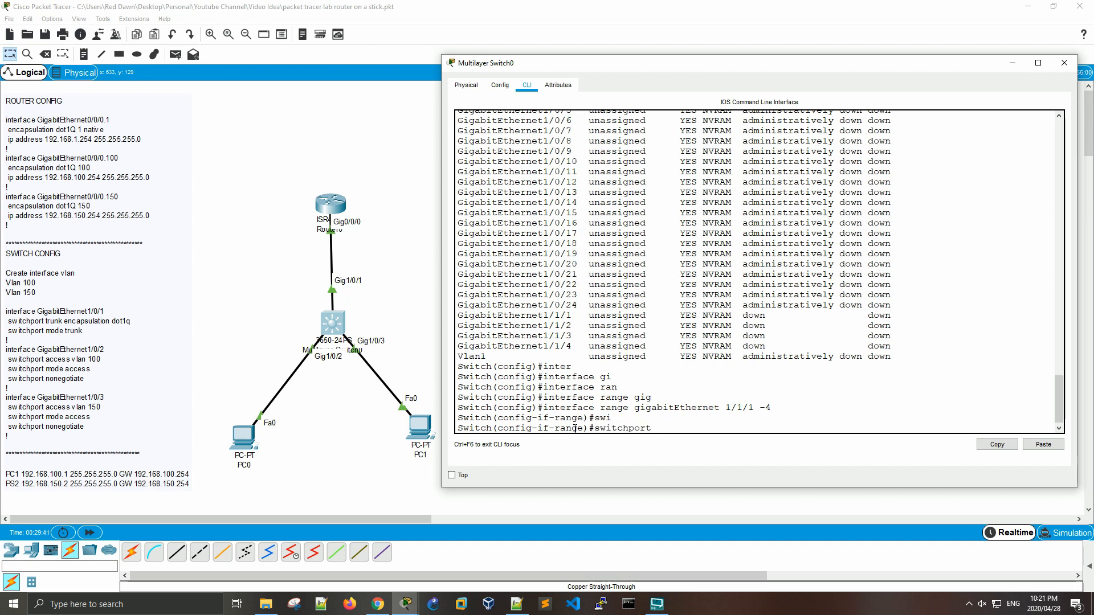
type("mo")
key("Tab")
type("acc")
key("Tab")
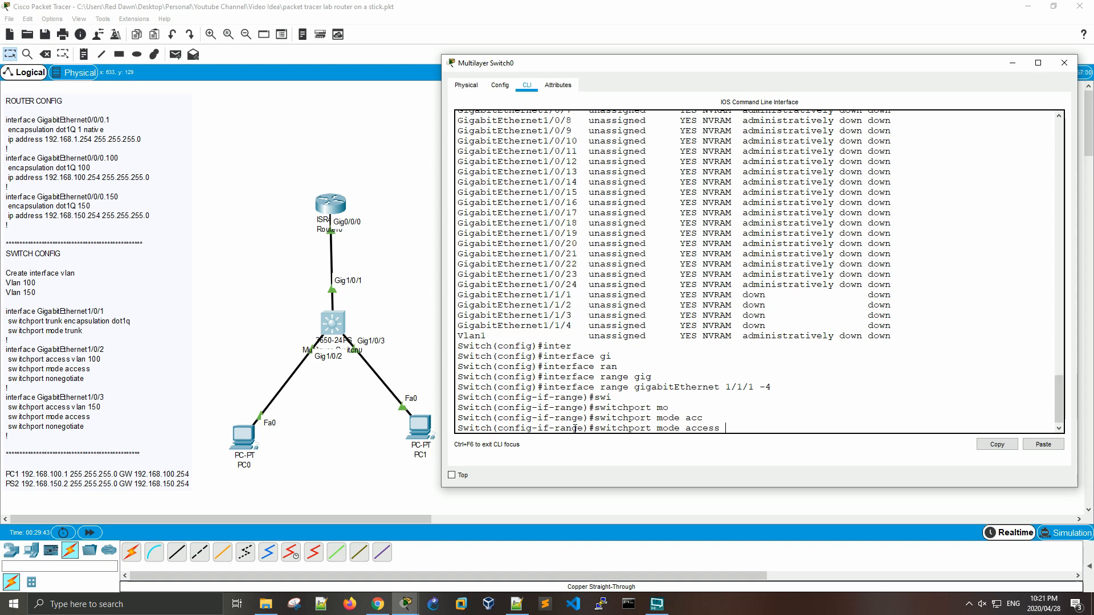
key("Return")
Step: Run no shut on the uplink port range and return to privileged EXEC mode with end
type("no shut")
key("Return")
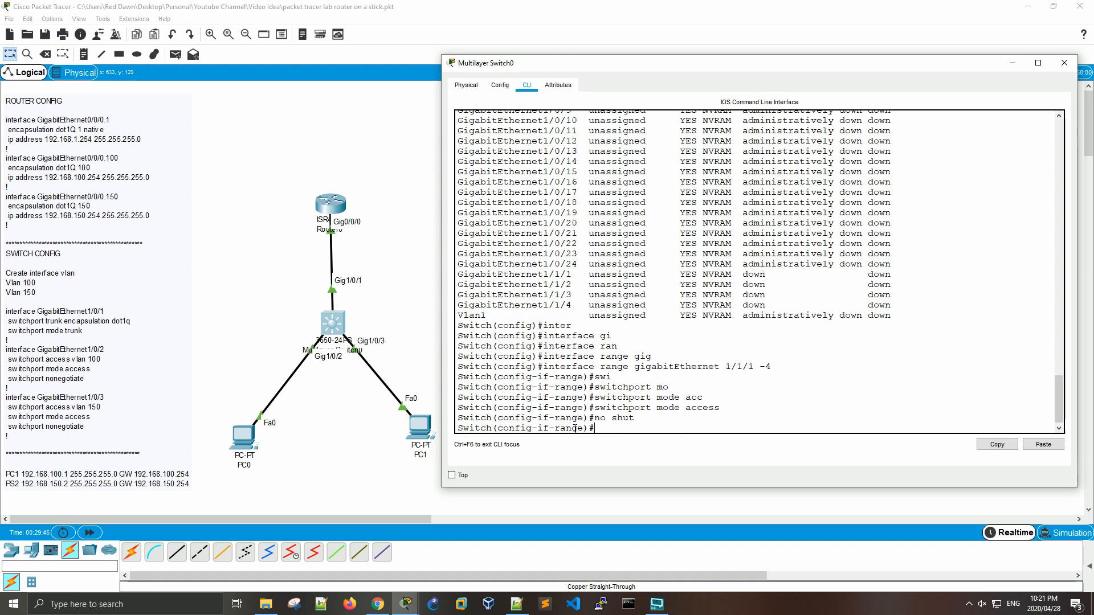
key("Return")
key("Return")
key("Return")
type("end")
key("Return")
key("Return")
key("Return")
key("Return")
key("Return")
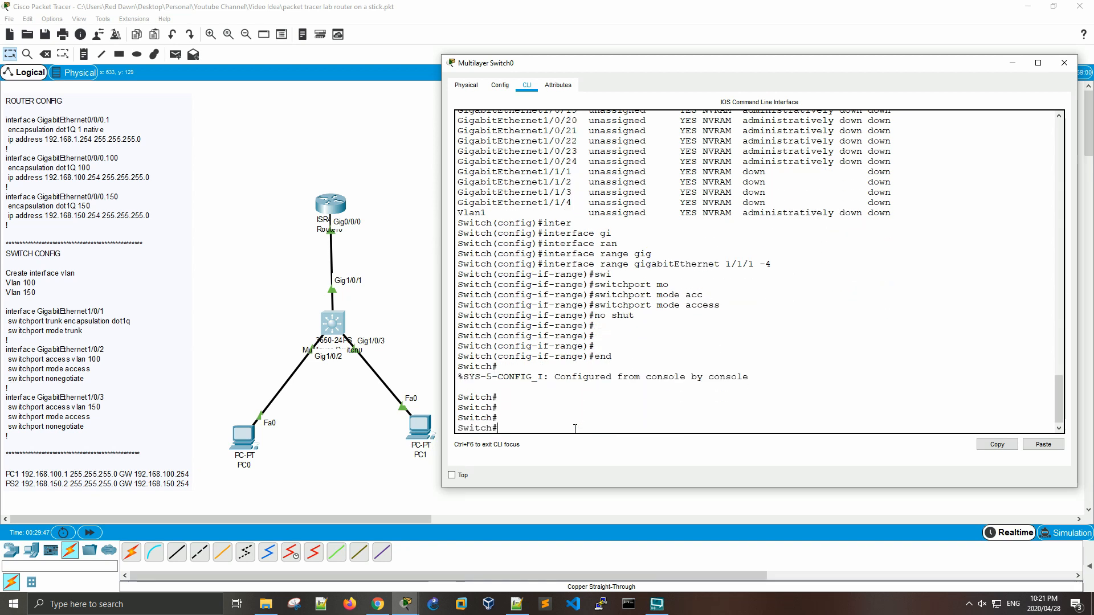
Step: Display the full running configuration with show run and go back to its GigabitEthernet1/0/1 section
type("show run")
key("Return")
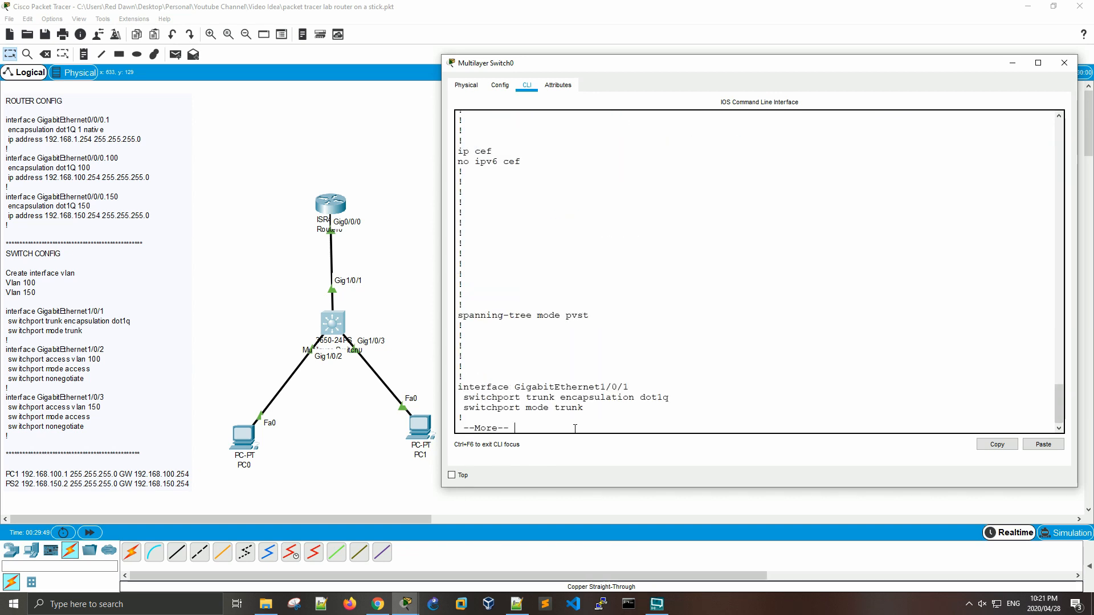
key("space")
key("space")
key("space")
key("space")
scroll(608, 341, "up", 10)
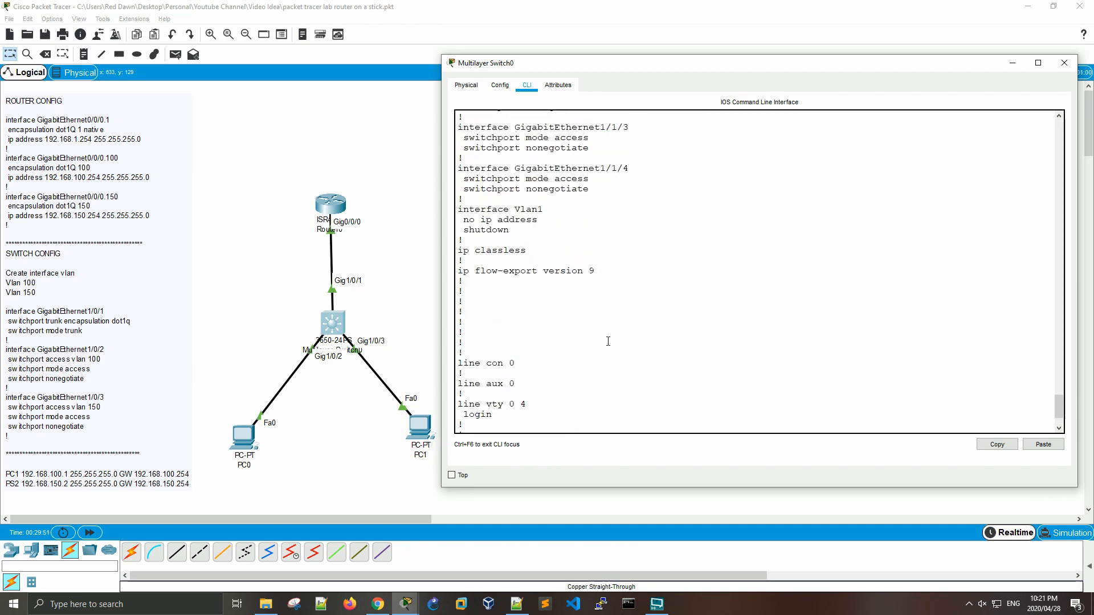
scroll(607, 341, "up", 20)
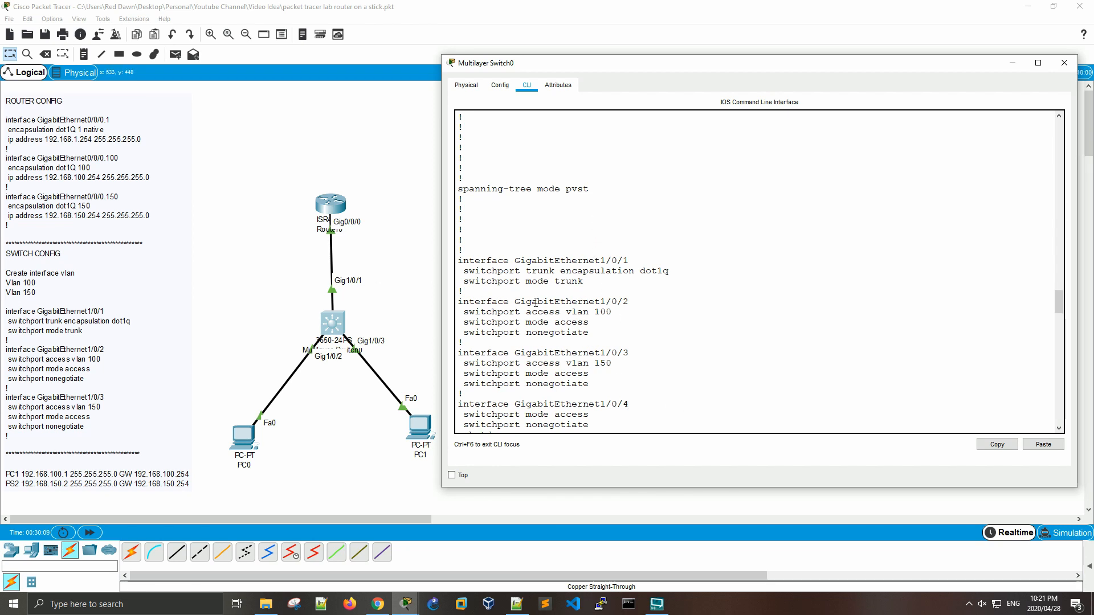
Step: Examine the settings of GigabitEthernet1/0/1 to 1/0/3 and the access mode and shutdown lines of the unused ports, and return to the prompt
left_click_drag(618, 383, 457, 261)
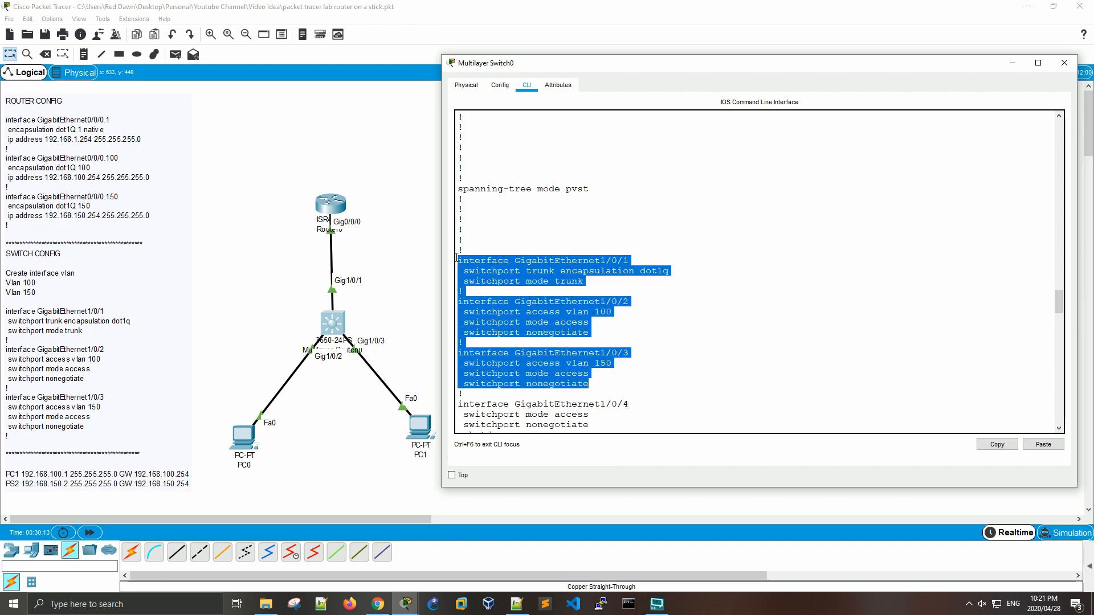
scroll(619, 282, "down", 5)
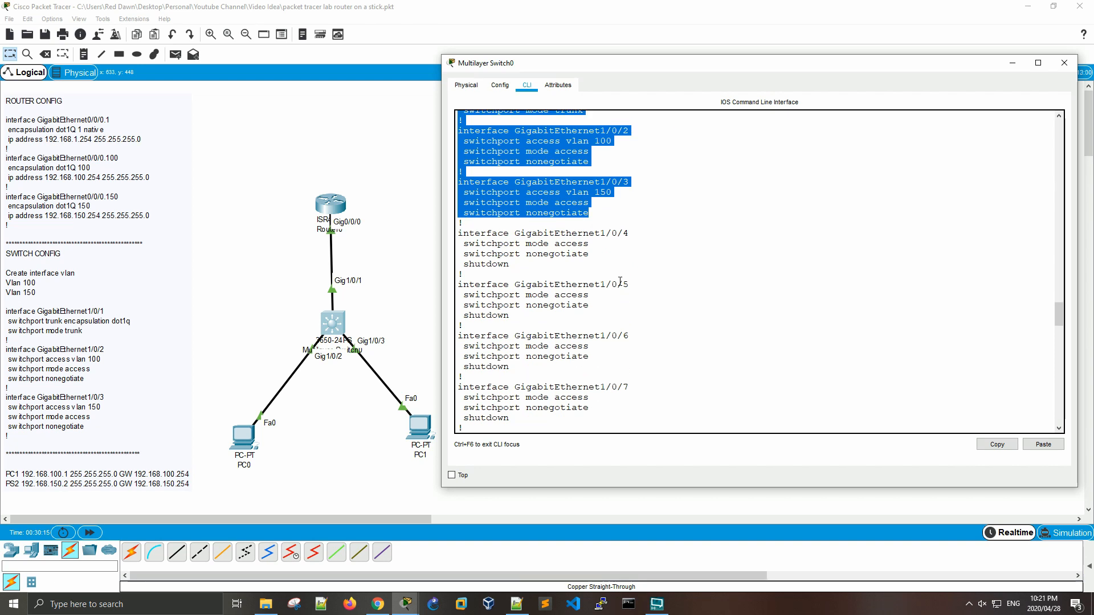
left_click_drag(483, 243, 590, 244)
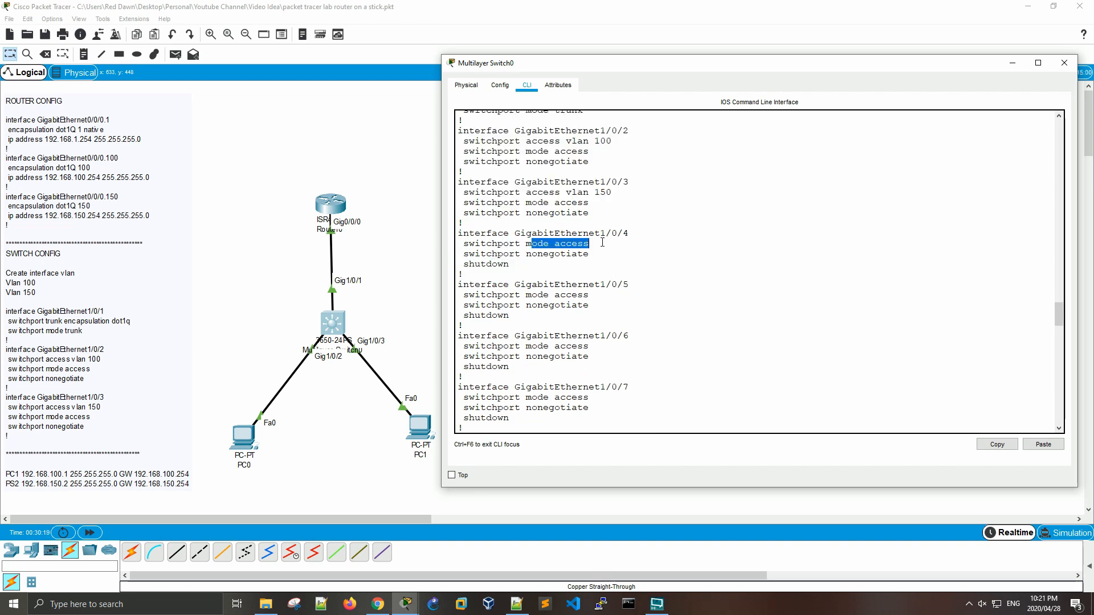
left_click_drag(513, 368, 465, 367)
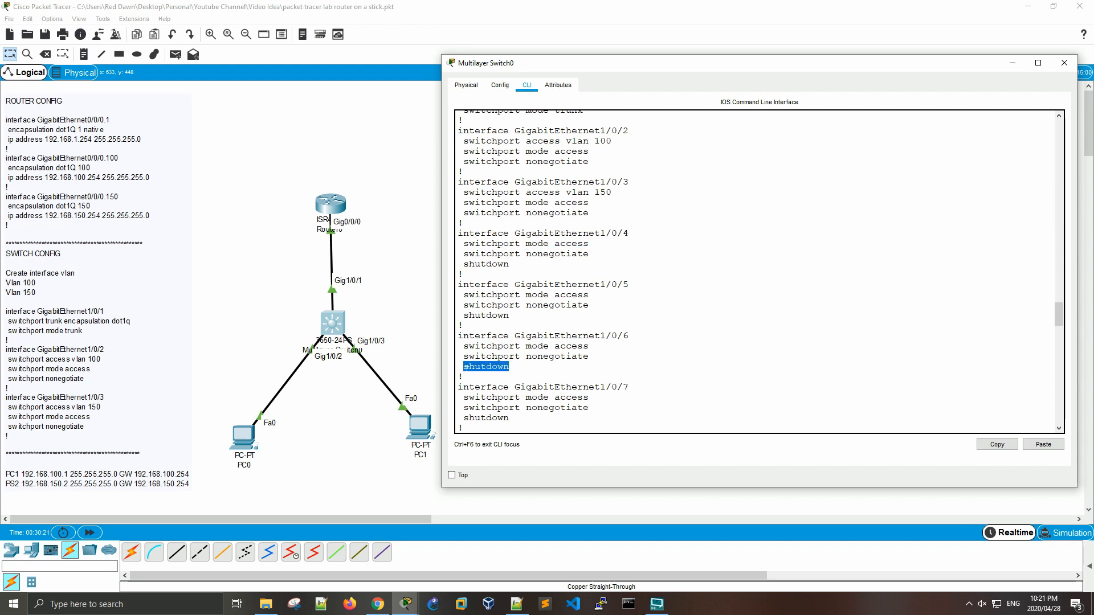
scroll(618, 304, "down", 20)
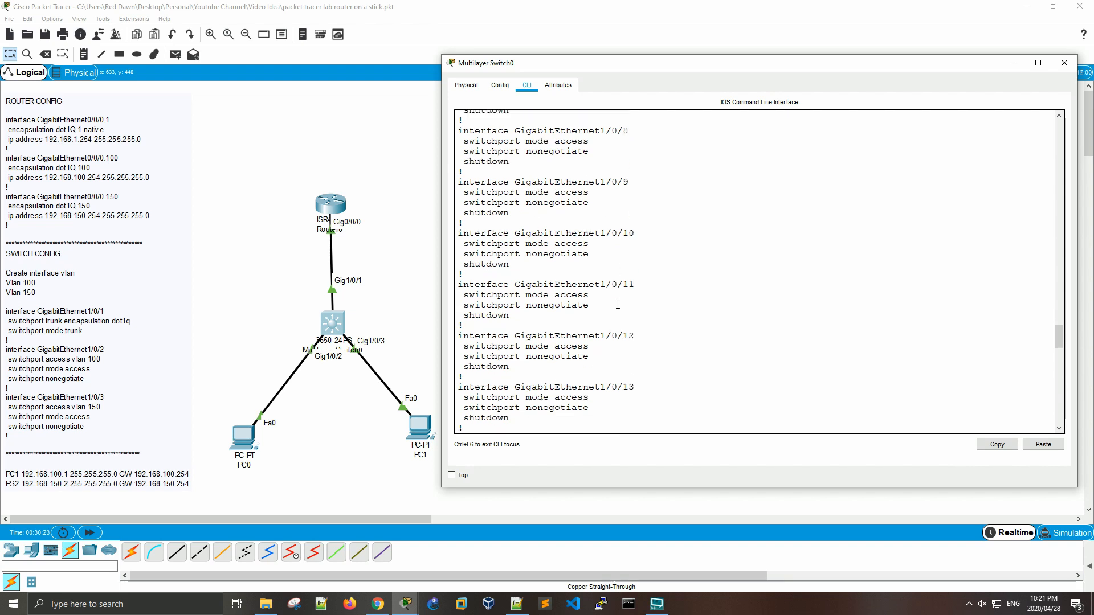
scroll(619, 303, "down", 20)
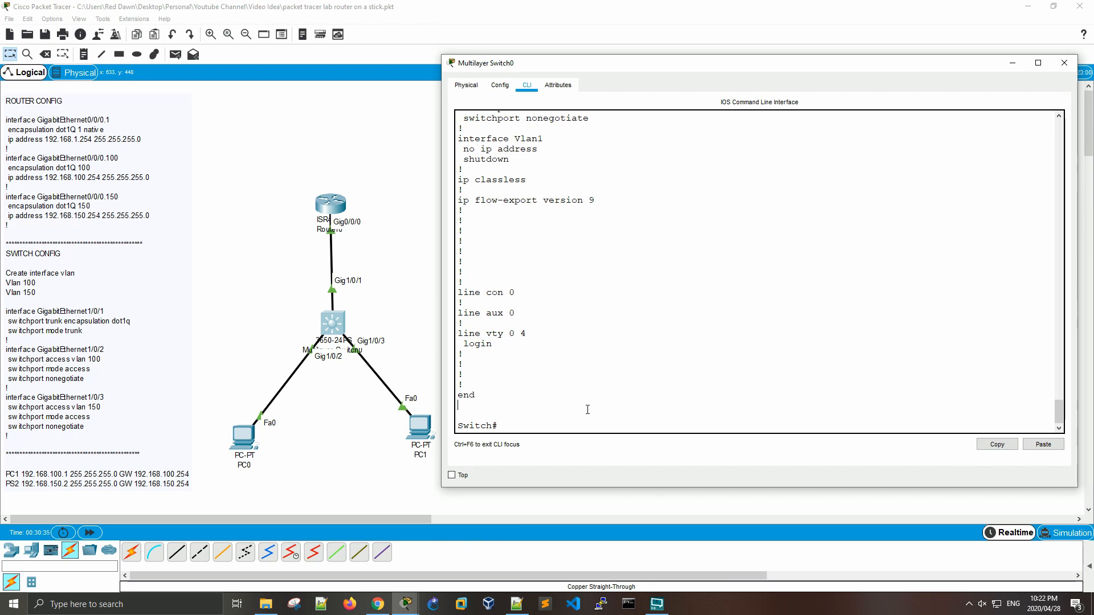
key("Return")
key("Return")
key("Return")
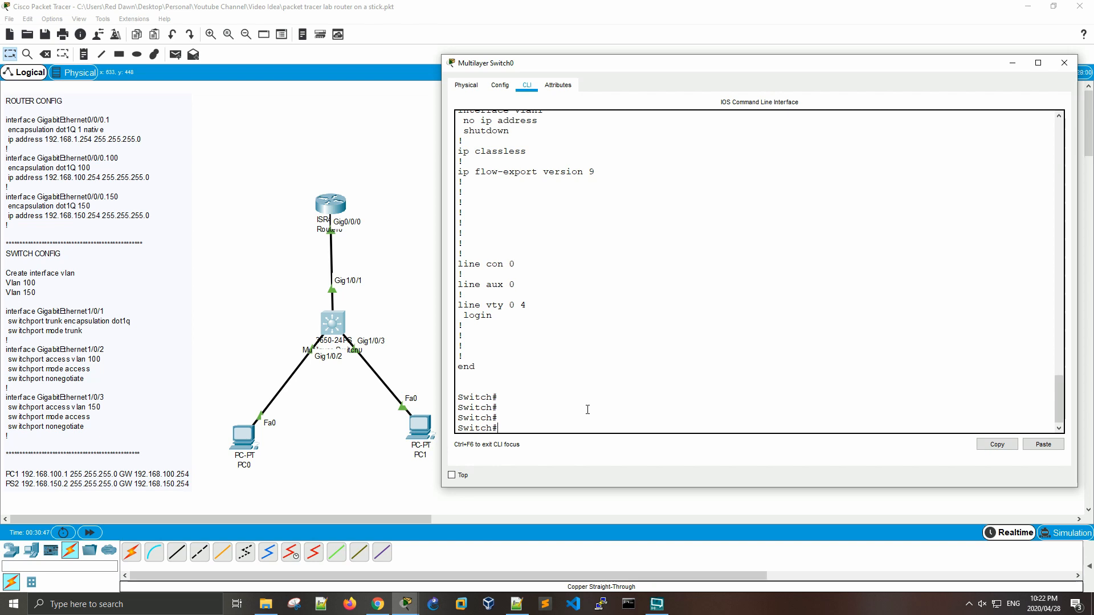
Step: List the options of show port-security and run the command without any of them
type("show po")
key("Tab")
type("rt")
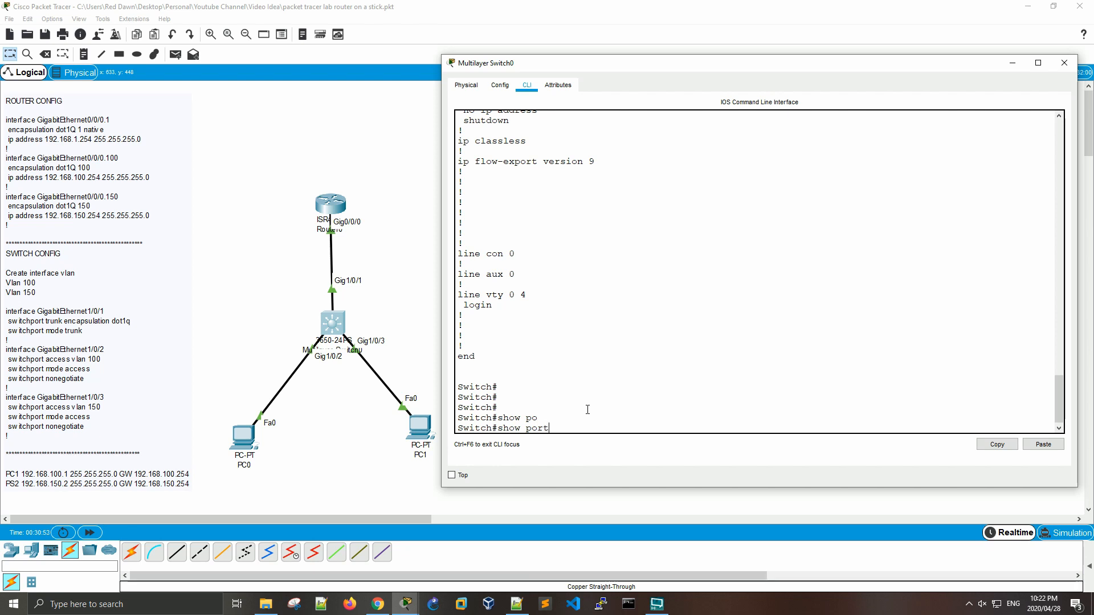
type("-")
key("Tab")
type("?")
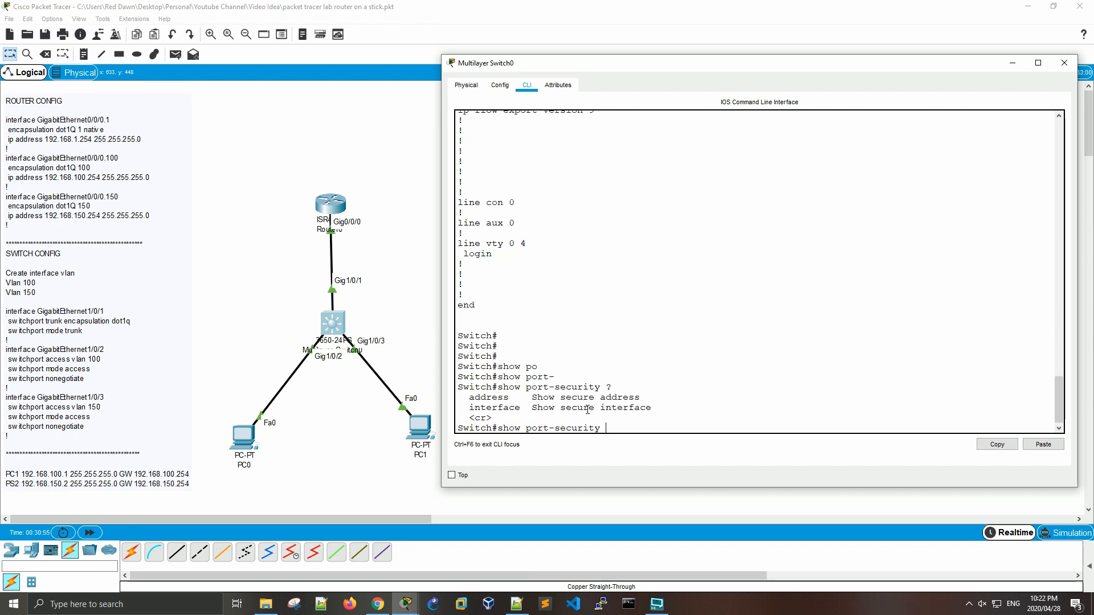
key("Return")
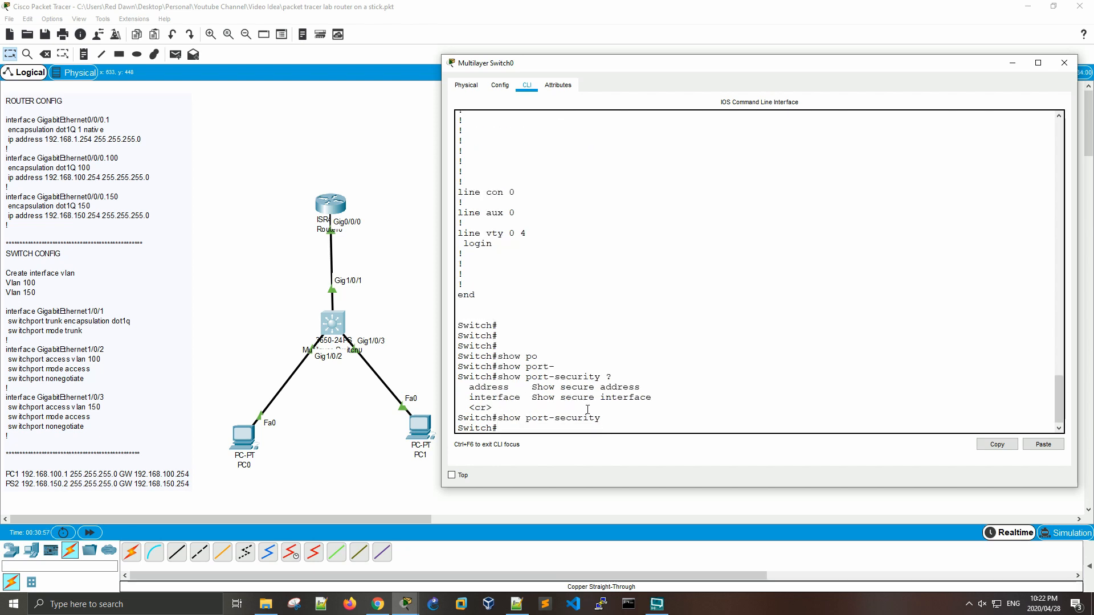
key("Return")
key("Return")
key("Return")
key("Return")
key("Up")
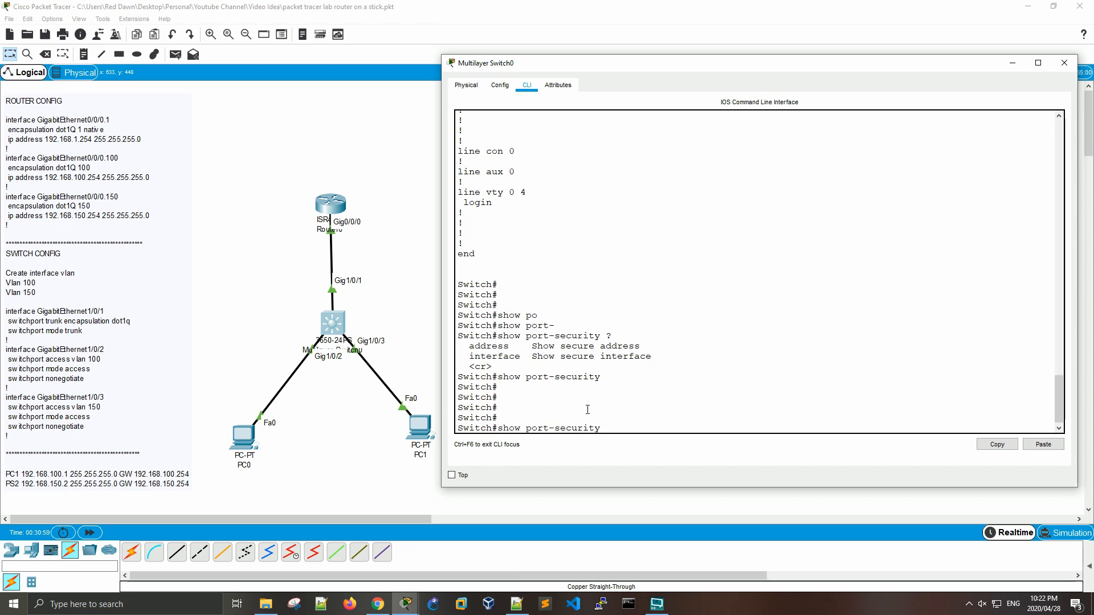
key("BackSpace")
key("BackSpace")
key("BackSpace")
key("BackSpace")
key("BackSpace")
key("BackSpace")
key("BackSpace")
key("BackSpace")
key("BackSpace")
key("BackSpace")
key("BackSpace")
key("BackSpace")
key("BackSpace")
key("BackSpace")
key("BackSpace")
key("BackSpace")
key("BackSpace")
key("BackSpace")
key("Return")
key("Return")
Step: Enter global configuration mode with conf t and open interface gigabitEthernet 1/0/2
type("conf t")
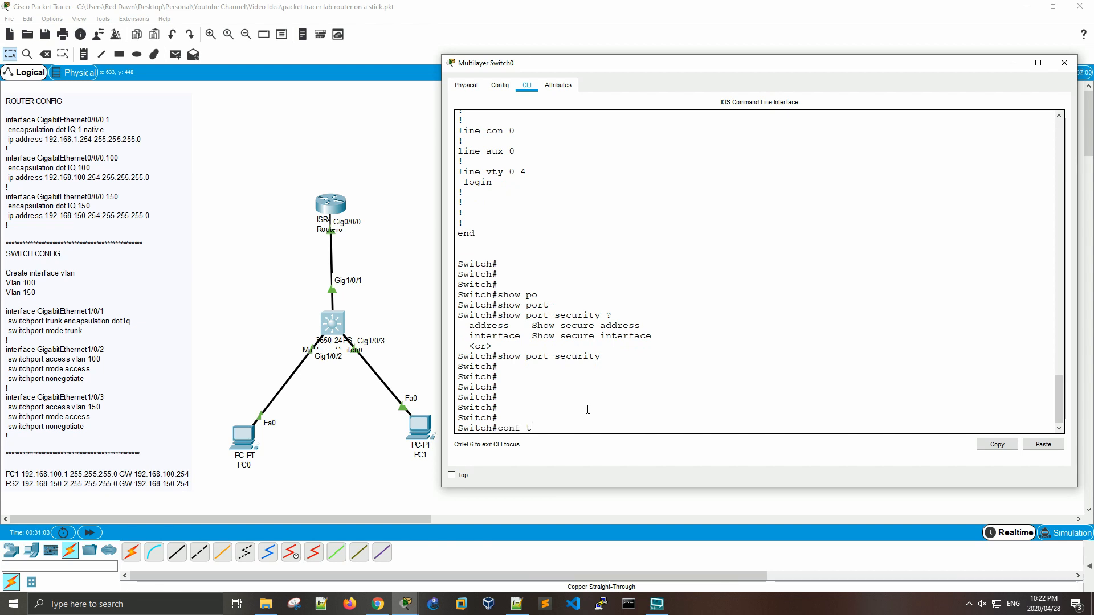
key("Return")
type("inter")
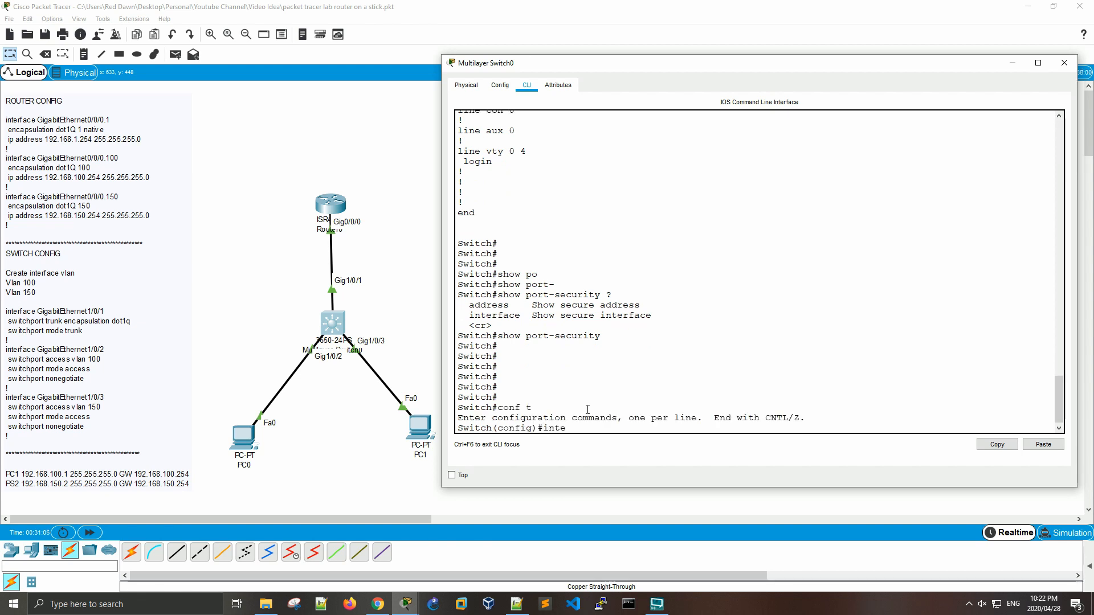
key("Tab")
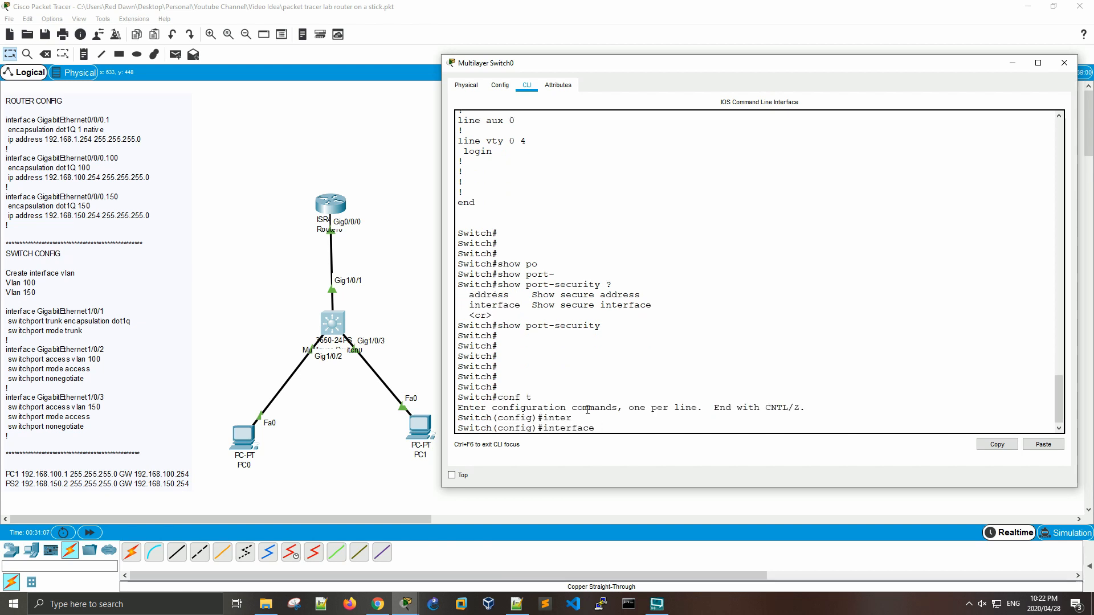
type("ran")
key("Tab")
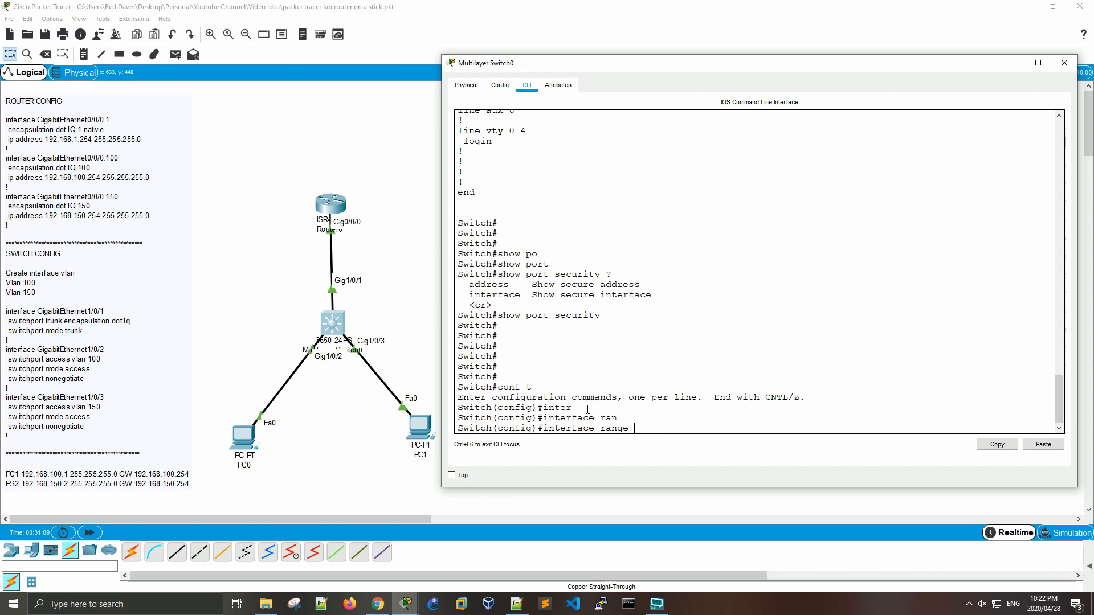
key("BackSpace")
key("BackSpace")
key("BackSpace")
key("BackSpace")
key("BackSpace")
key("BackSpace")
type("gi")
key("Tab")
type("1")
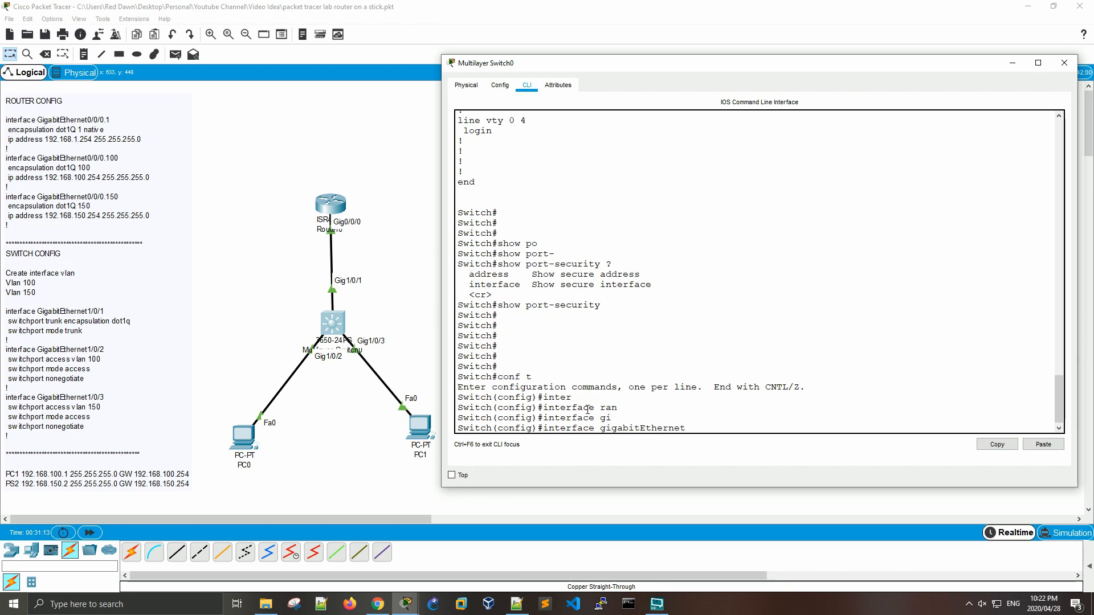
type("/0/2")
key("Return")
key("Return")
key("Return")
key("Return")
key("Return")
Step: List the commands available in interface configuration mode with the ? help
type("?")
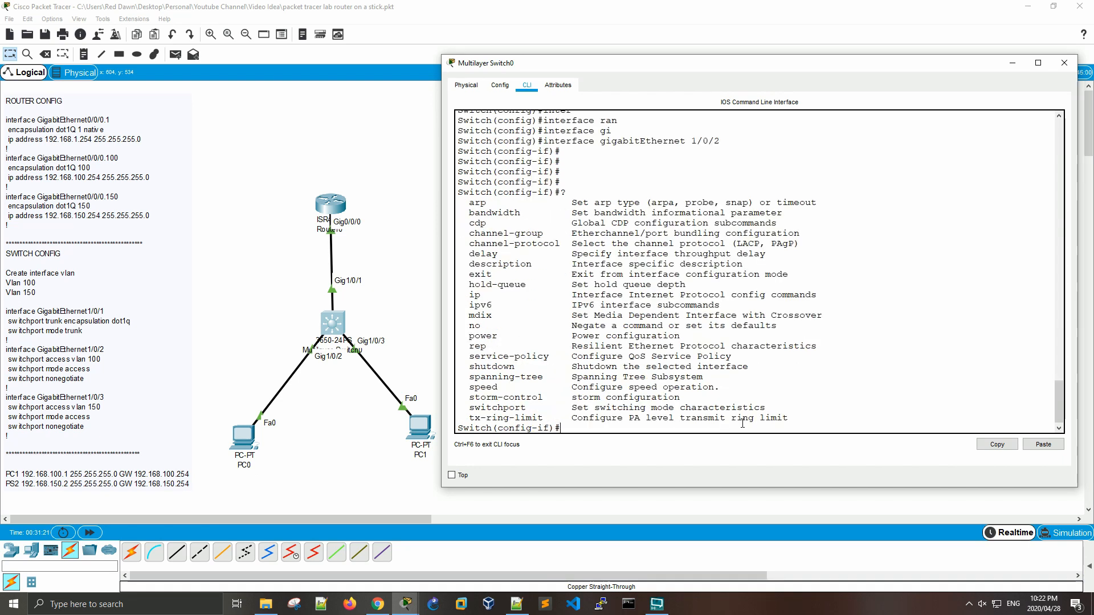
key("Return")
key("Return")
key("Return")
key("Return")
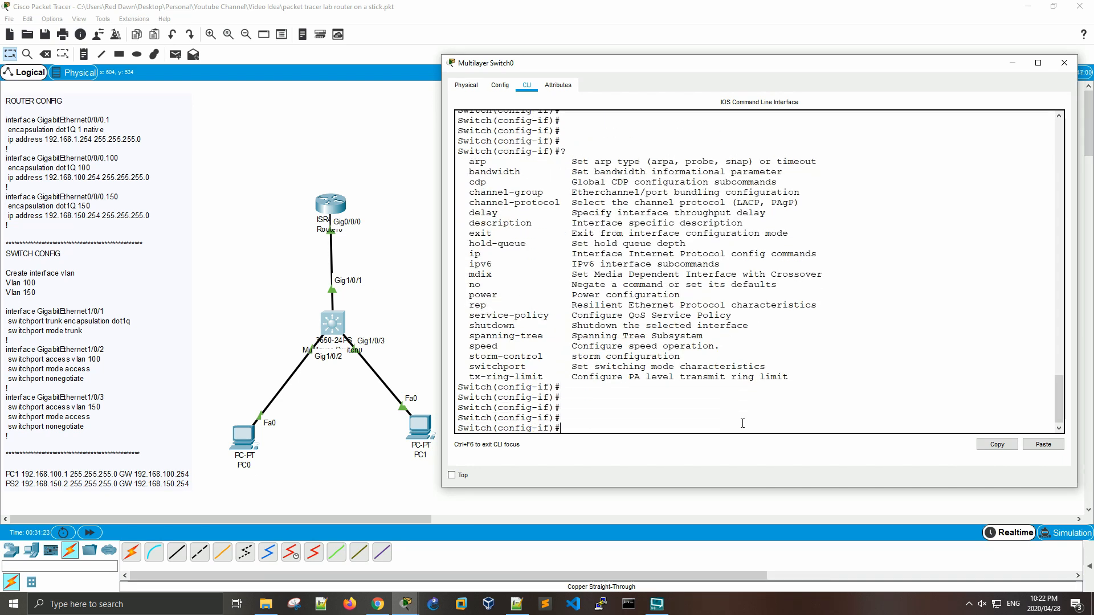
Step: Check the switchport port-security options and enable port security on GigabitEthernet1/0/2
type("swi")
key("Tab")
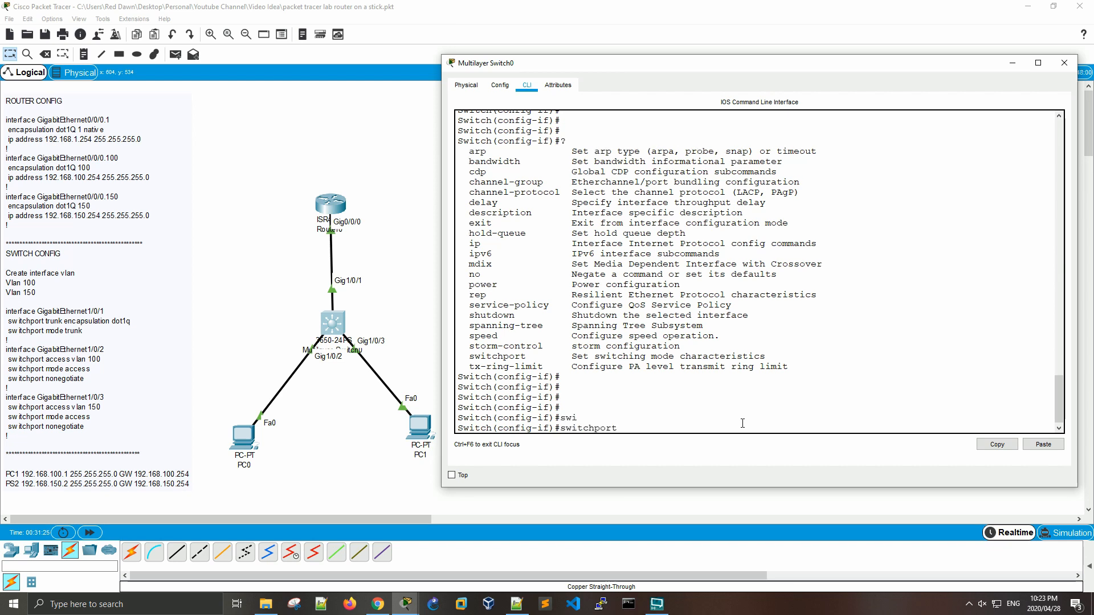
type("po")
key("Tab")
type("?")
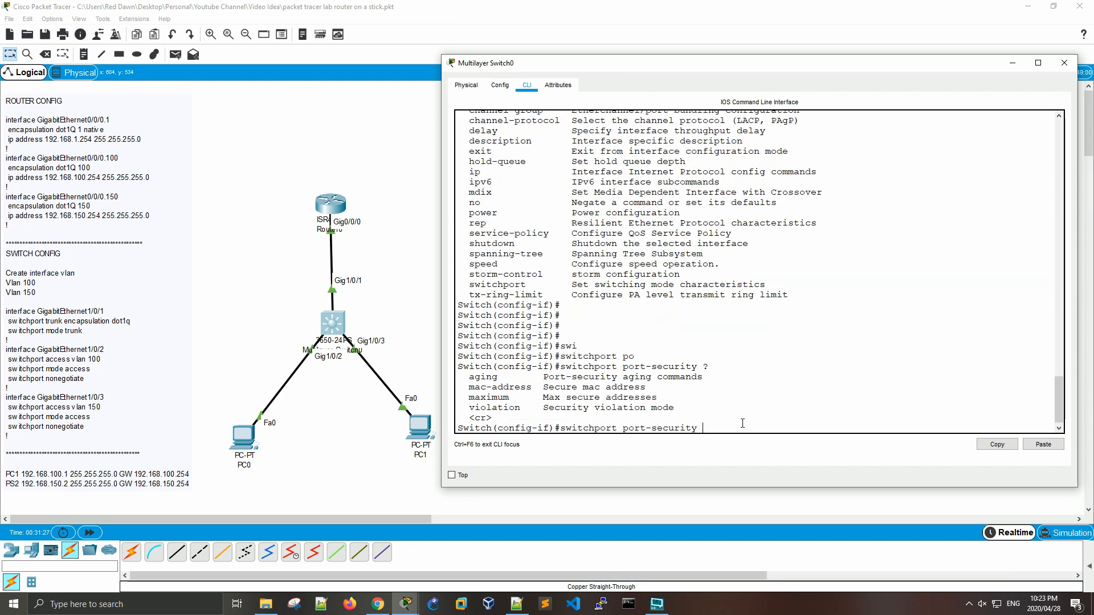
key("Return")
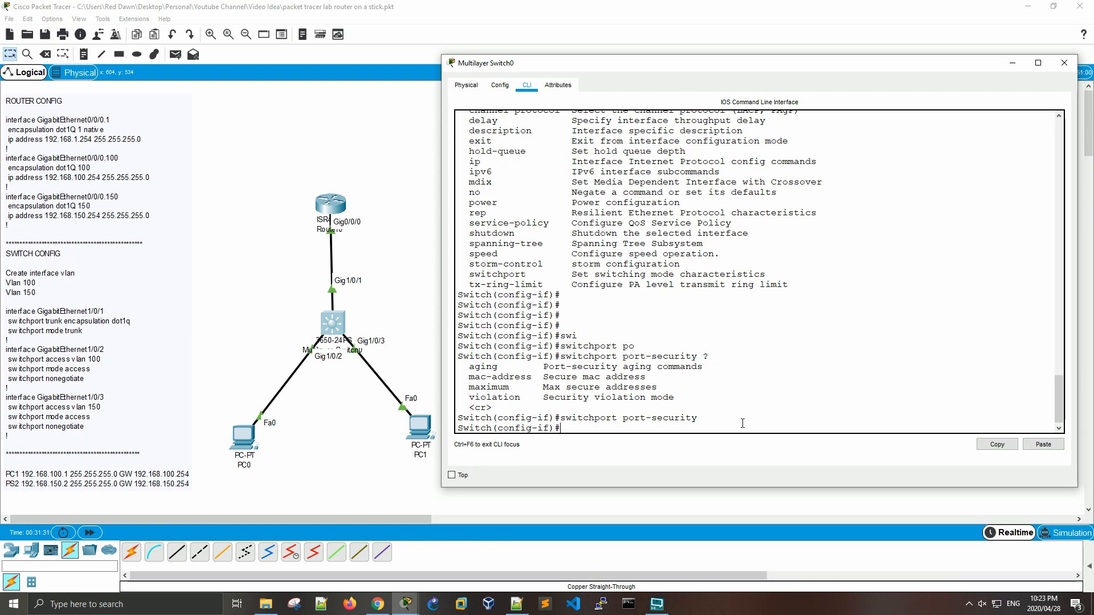
Step: Check the port-security violation modes and set the violation mode of GigabitEthernet1/0/2 to shutdown
key("Up")
type("vio")
key("Tab")
type("?")
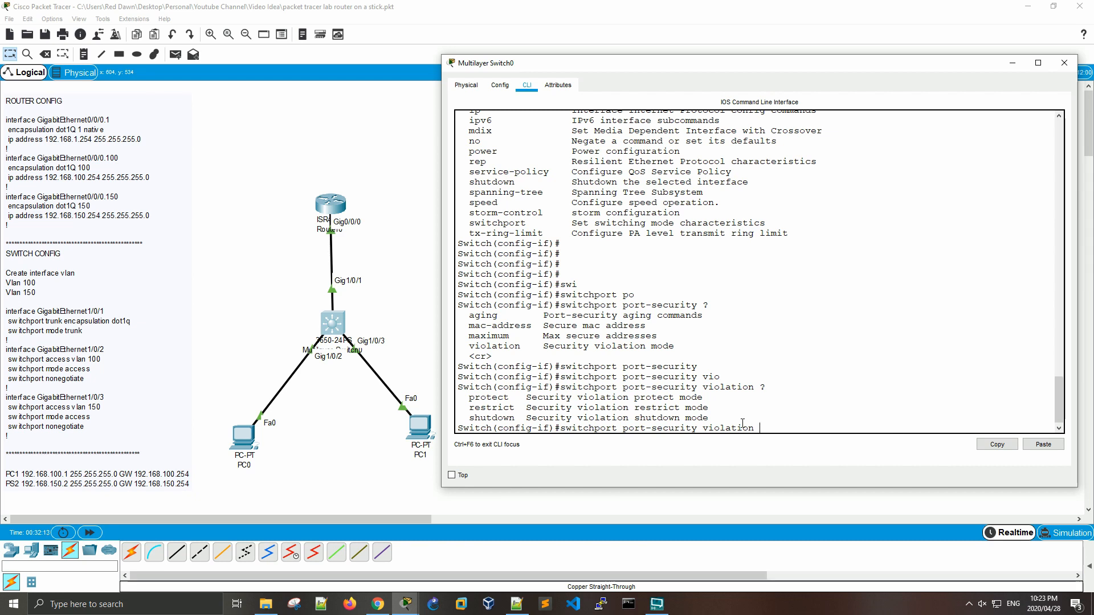
type("shu")
key("Tab")
key("Return")
key("Return")
key("Return")
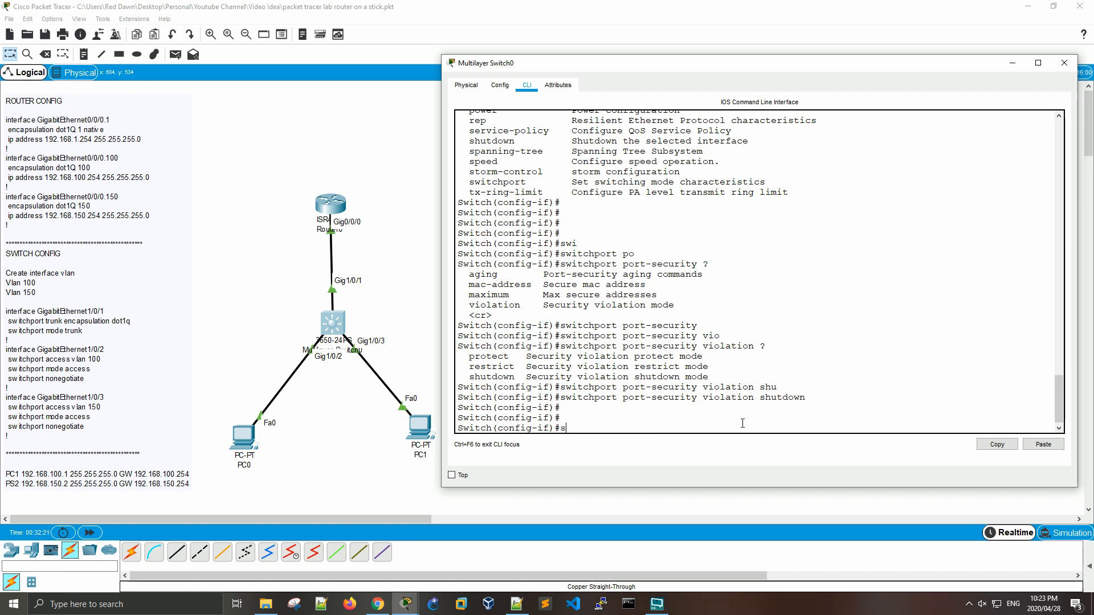
Step: Check the port-security mac-address options and enable sticky MAC address learning on GigabitEthernet1/0/2
type("swi")
key("Tab")
type("po")
key("Tab")
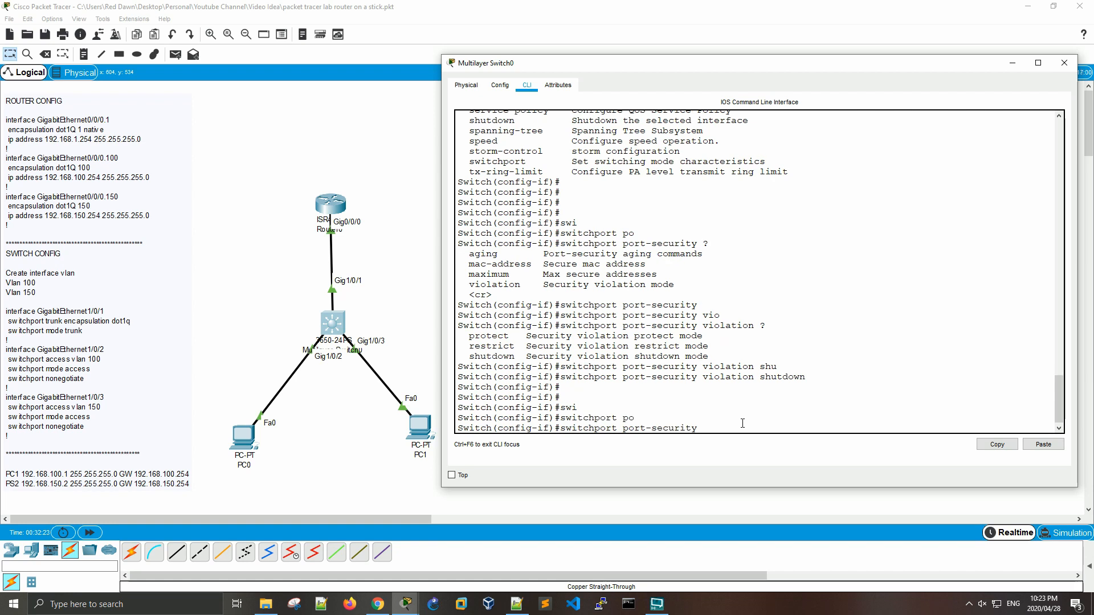
type("mac")
key("Tab")
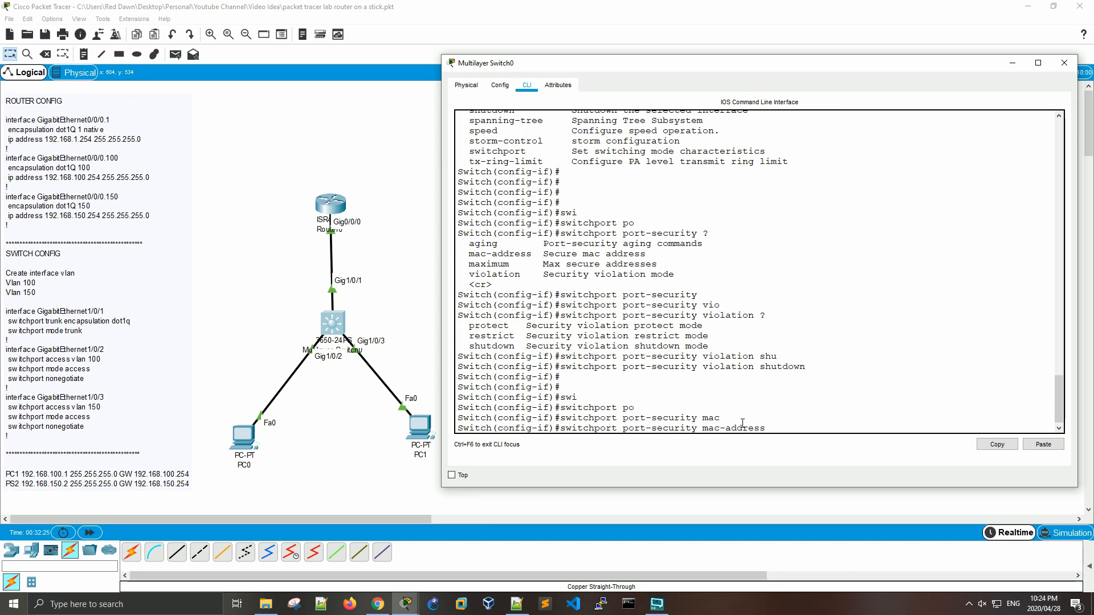
type("?")
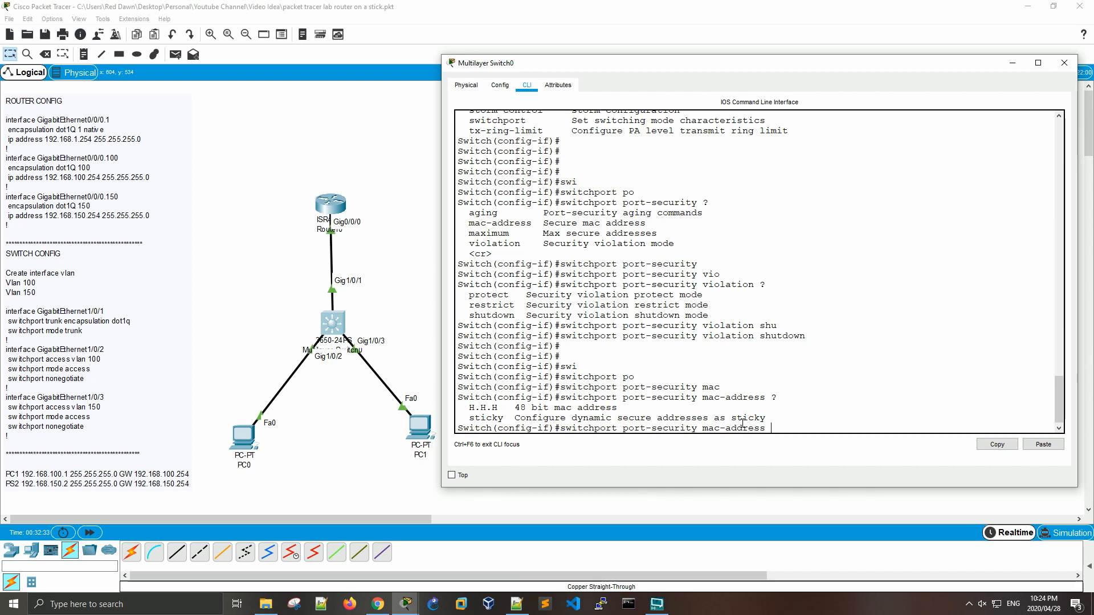
type("sti")
key("Tab")
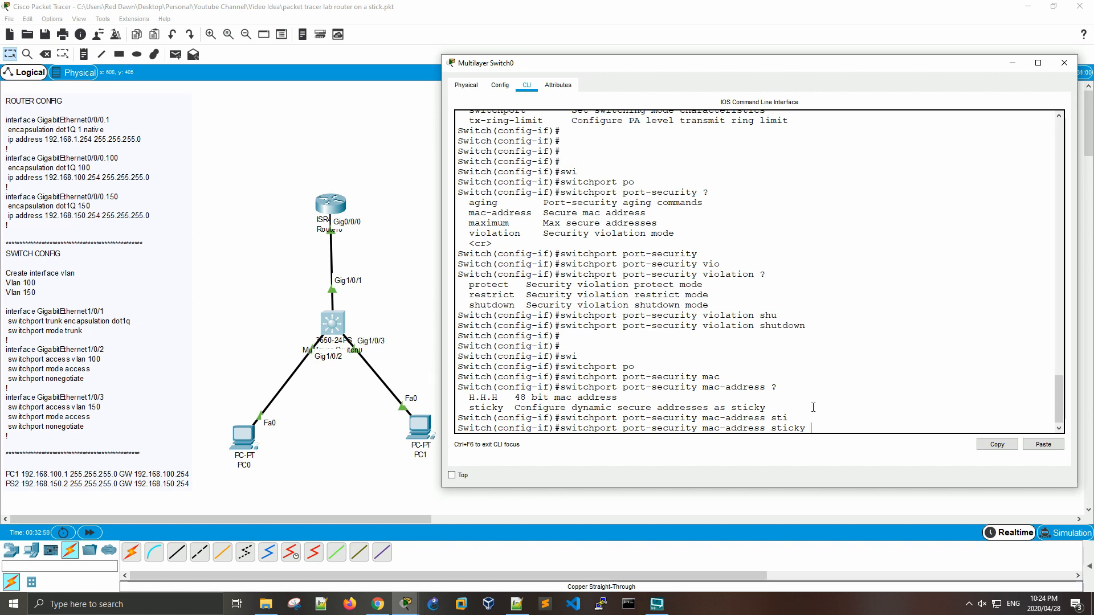
key("Return")
key("Return")
key("Return")
key("Return")
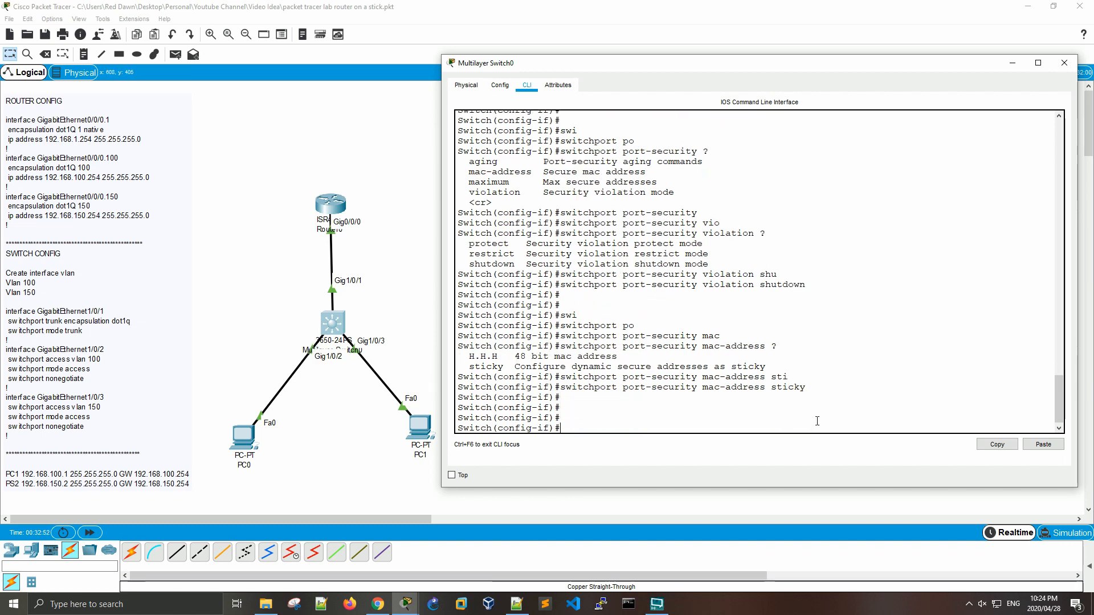
Step: Check the port-security options and allowed maximum range, and set the maximum secure addresses on GigabitEthernet1/0/2 to 1
type("swi")
key("Tab")
type("po")
key("Tab")
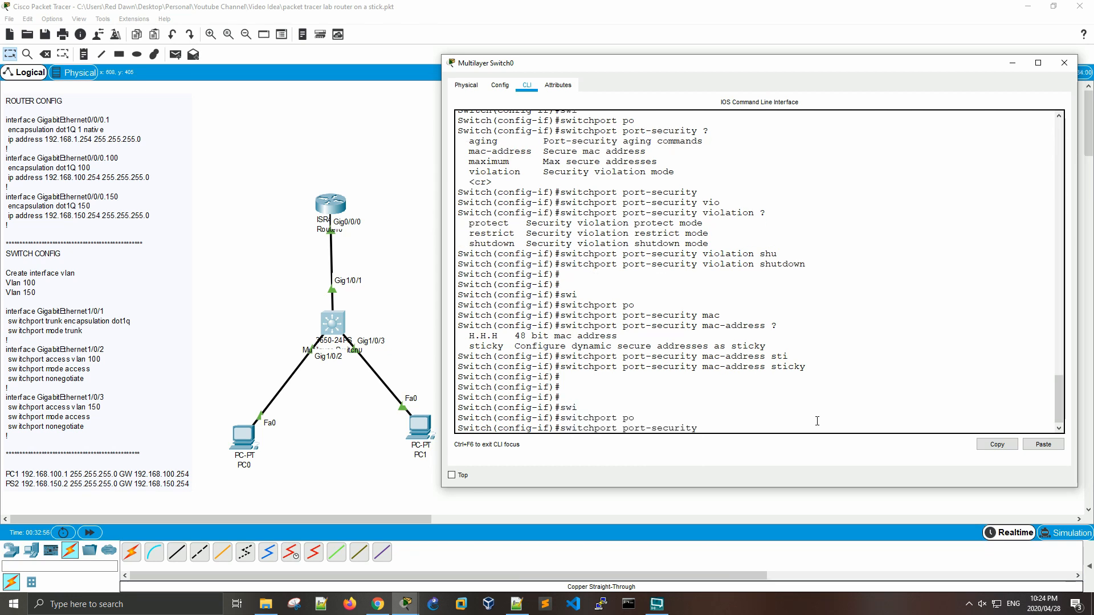
type("?")
type("ma")
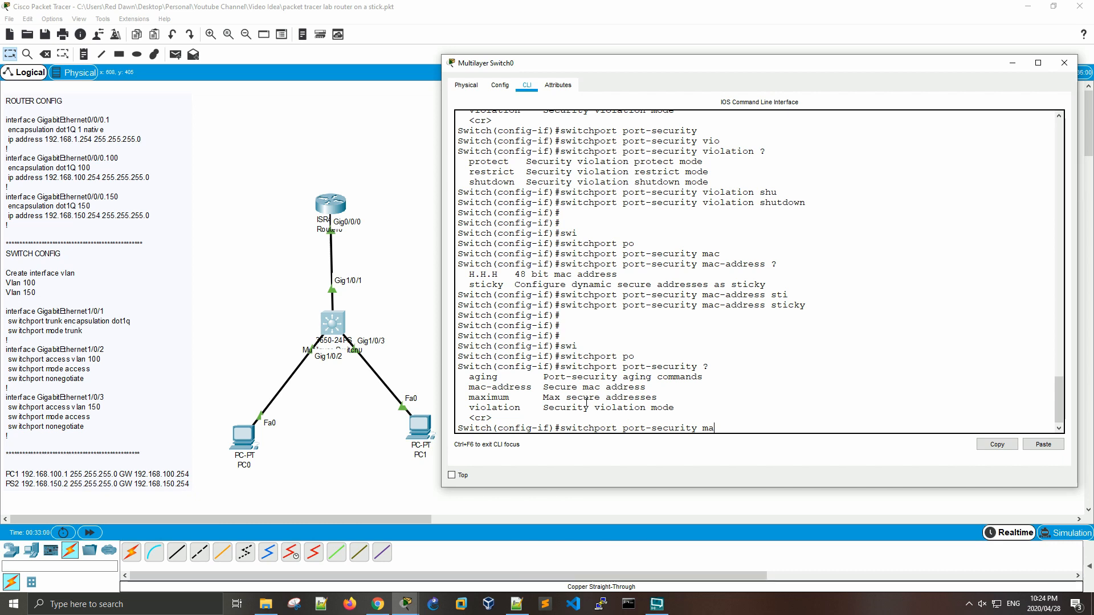
key("Tab")
type("x")
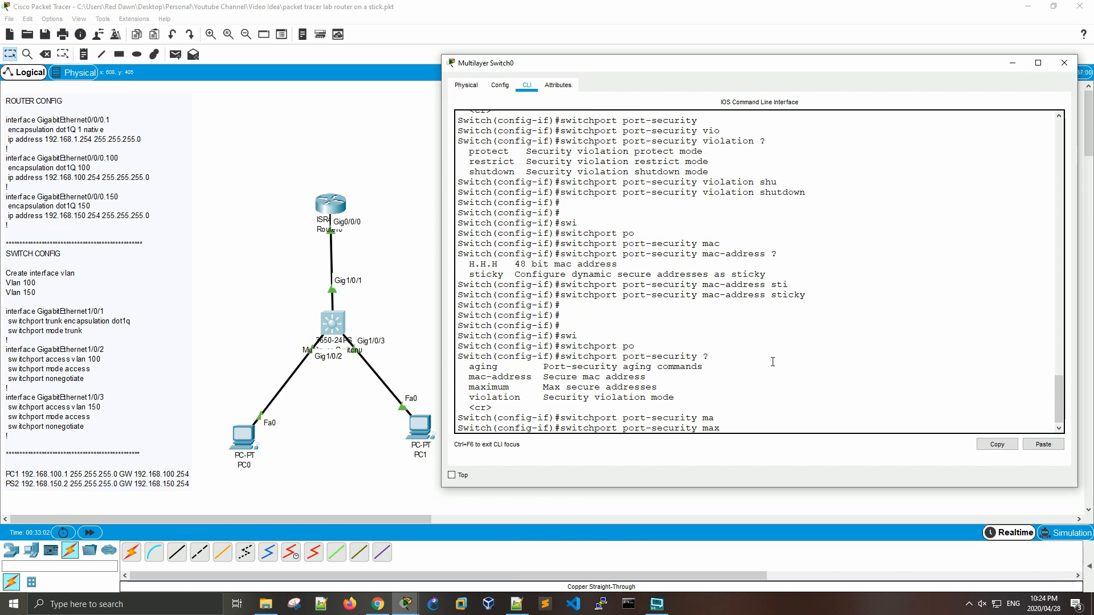
key("Tab")
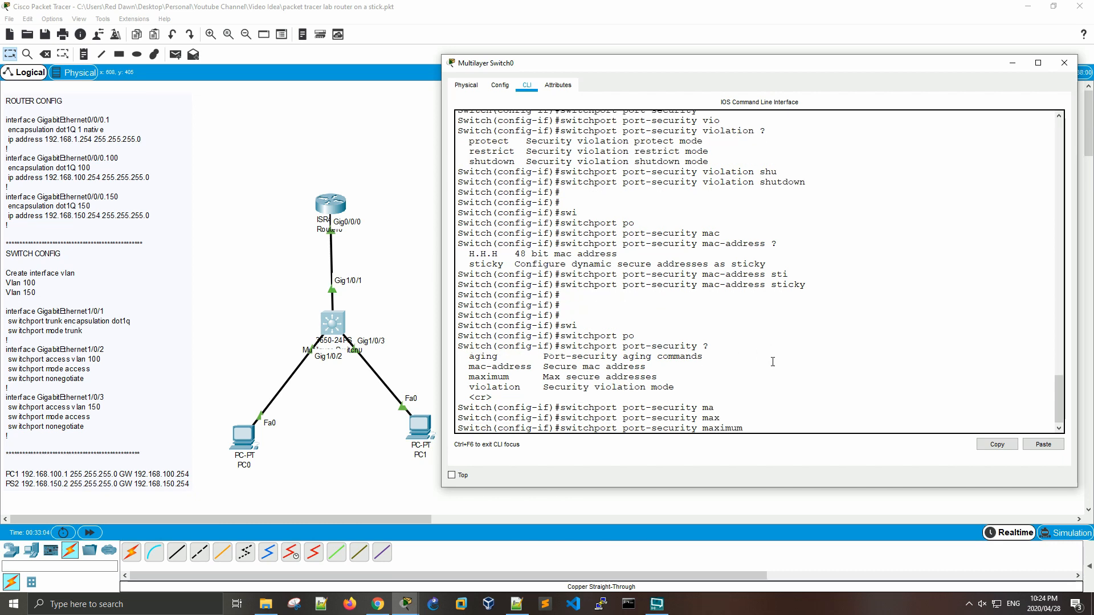
type("?")
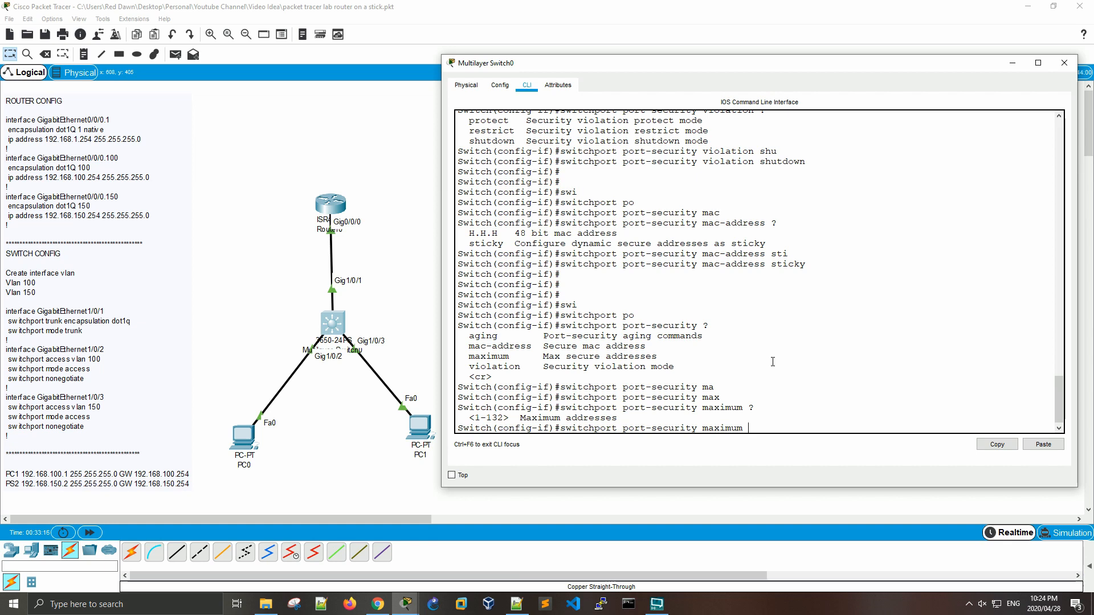
type("1")
key("Return")
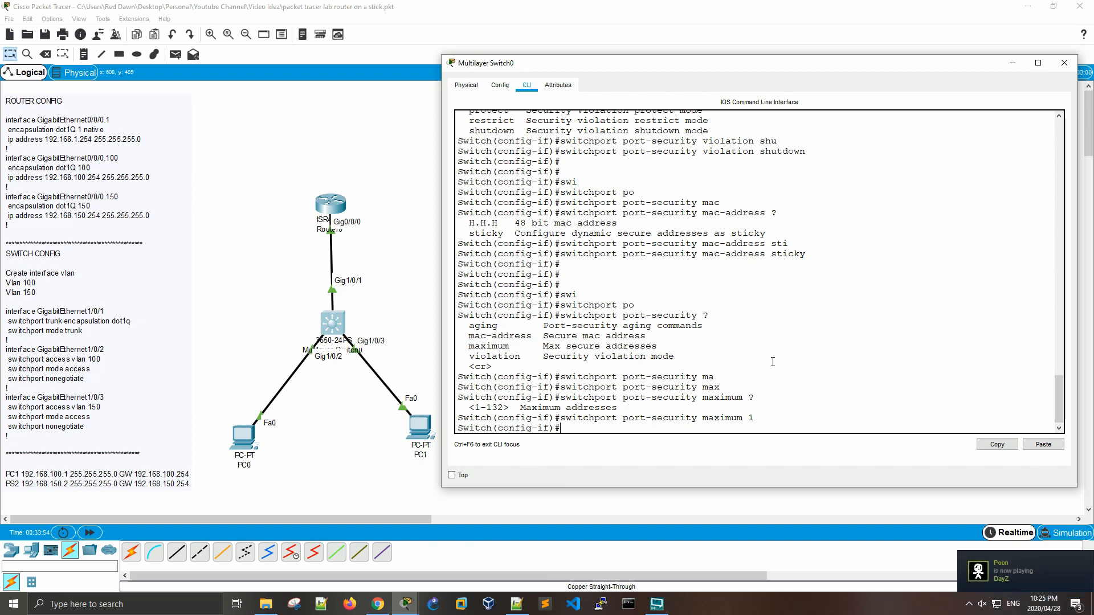
key("Return")
key("Return")
key("Return")
Step: Exit the current interface's configuration and open interface gigabitEthernet 1/0/3
type("exit")
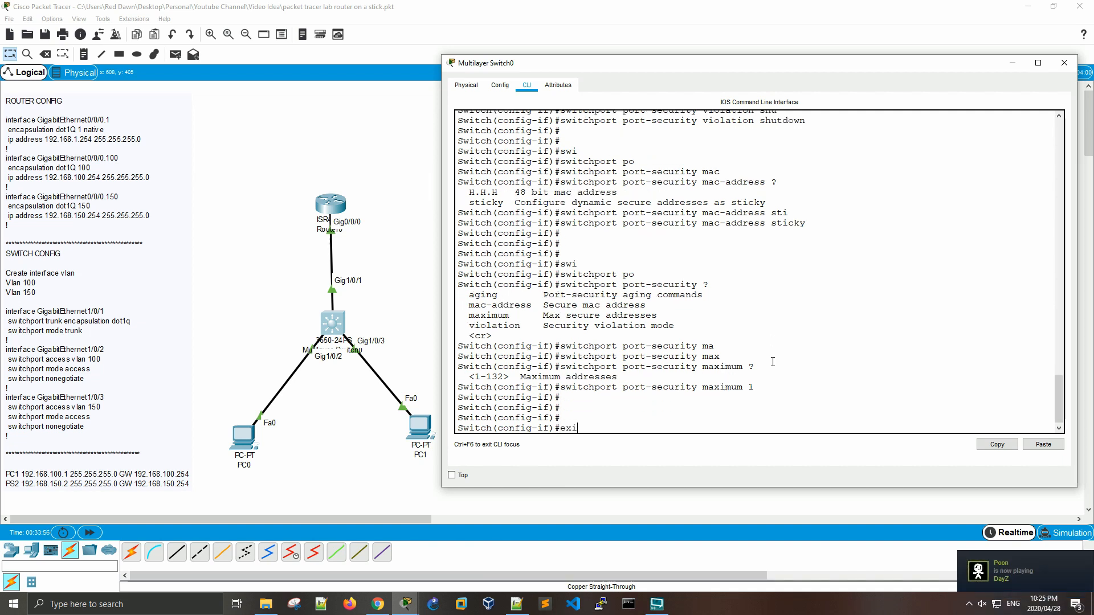
key("Return")
key("Return")
key("Return")
type("inter")
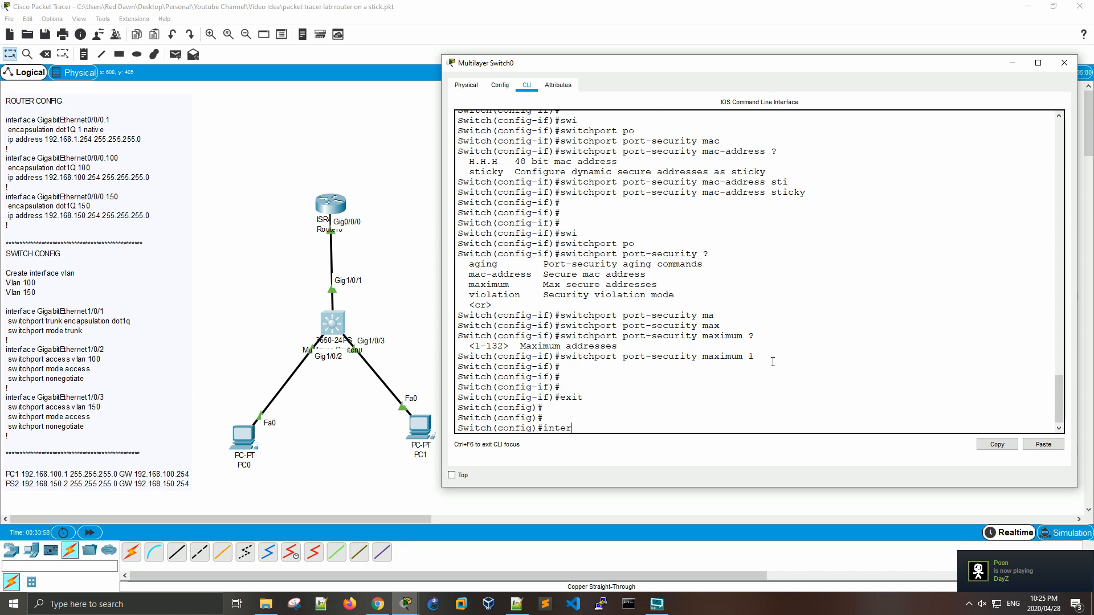
key("Tab")
type("gi")
key("Tab")
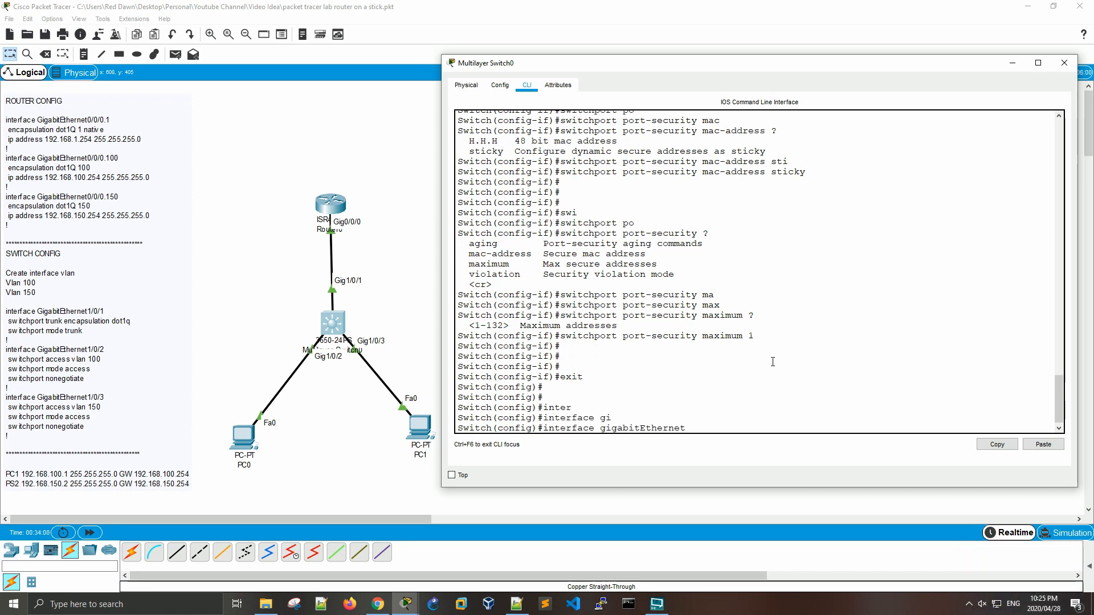
type("1/0/3")
key("Return")
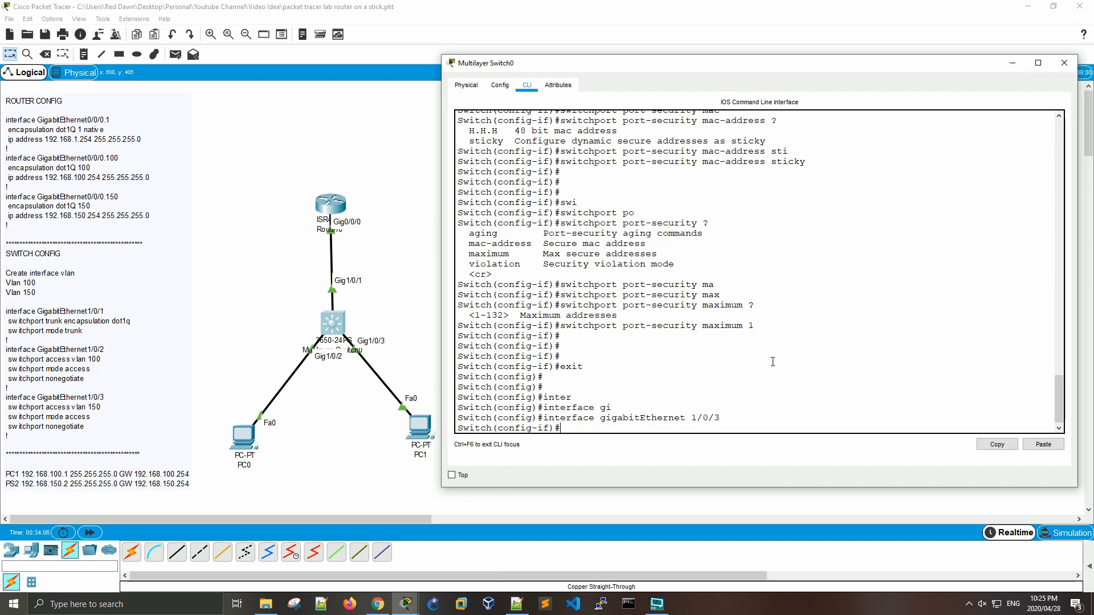
Step: Check the switchport port-security options and enable port security on GigabitEthernet1/0/3
type("swit")
key("Tab")
type("po")
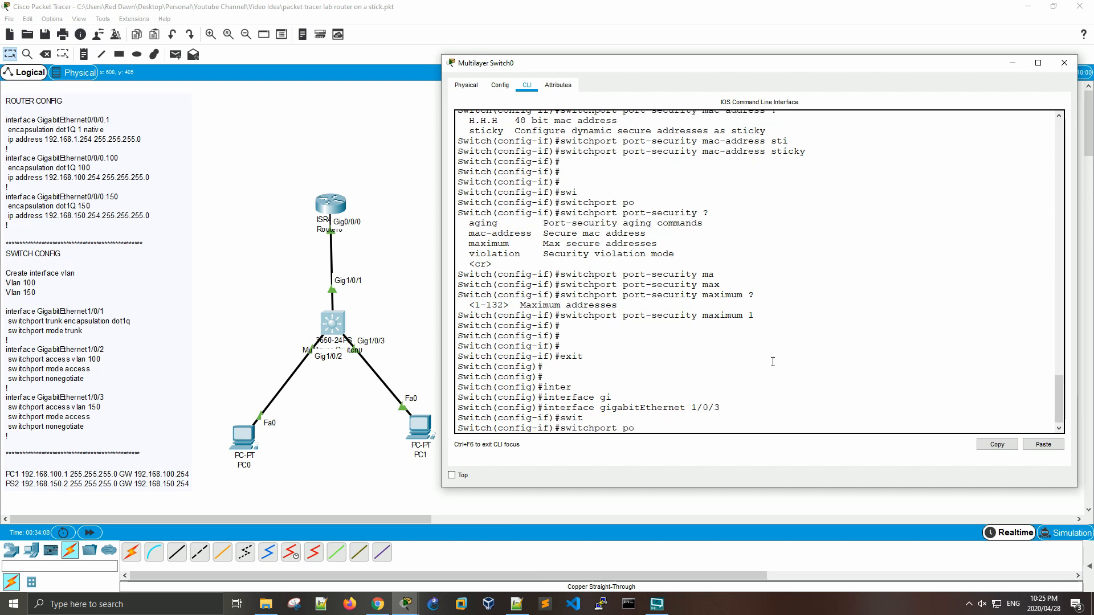
key("Tab")
type("?")
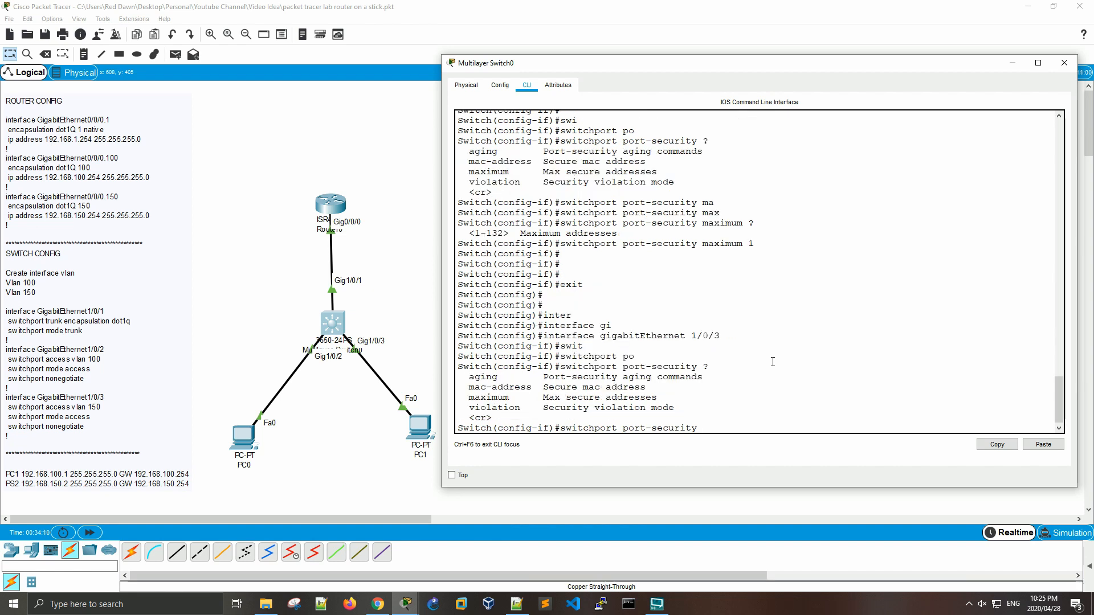
key("Return")
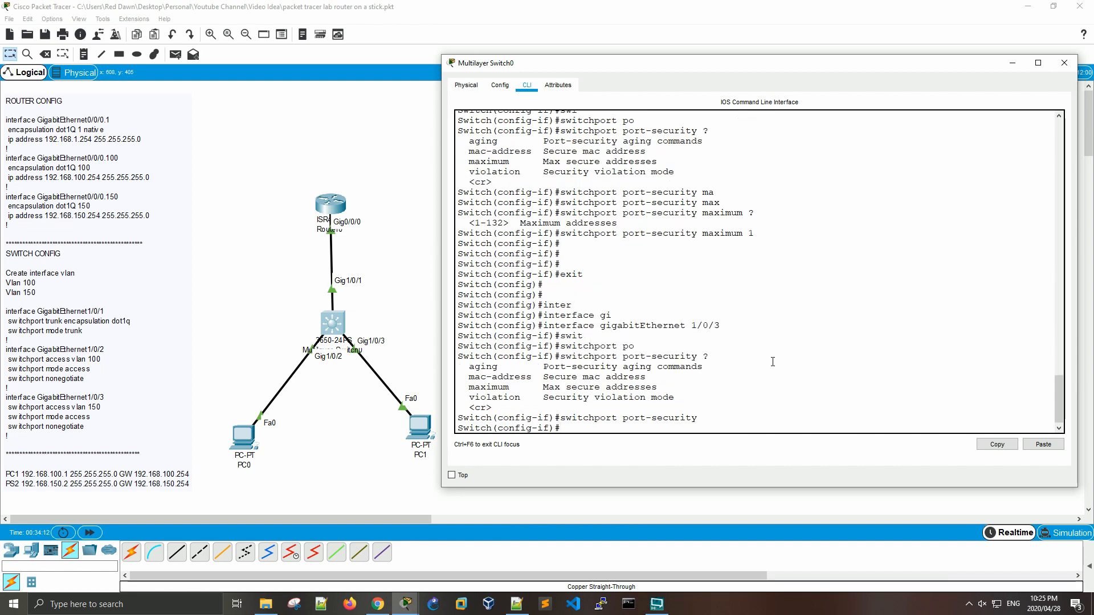
Step: Set the port-security maximum on GigabitEthernet1/0/3 to 1 secure address
type("swit")
key("Tab")
type("po")
key("Tab")
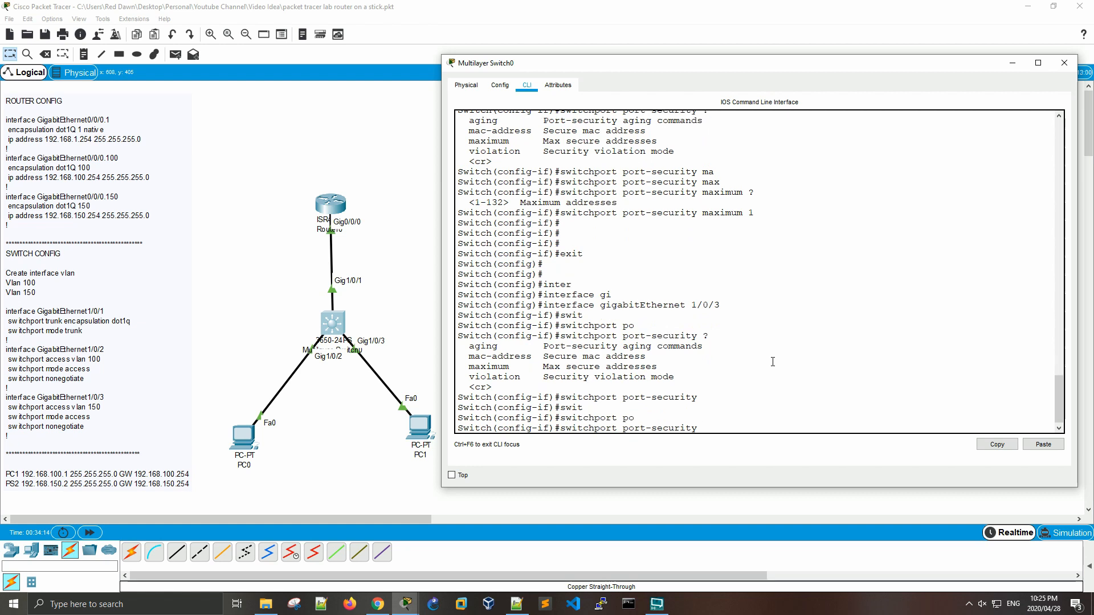
type("max")
key("Tab")
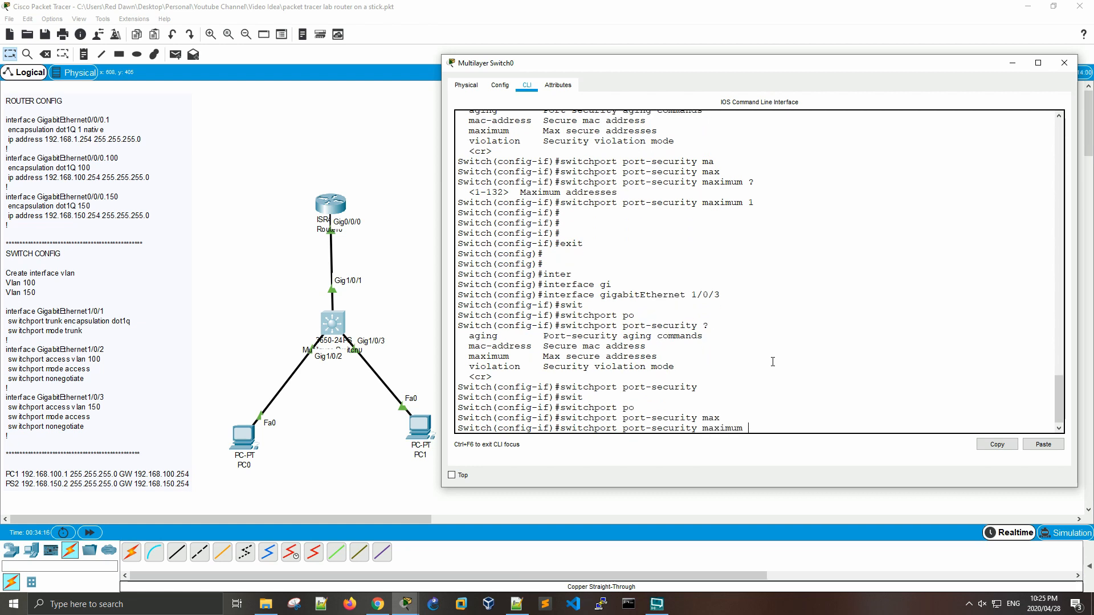
type("1")
key("Return")
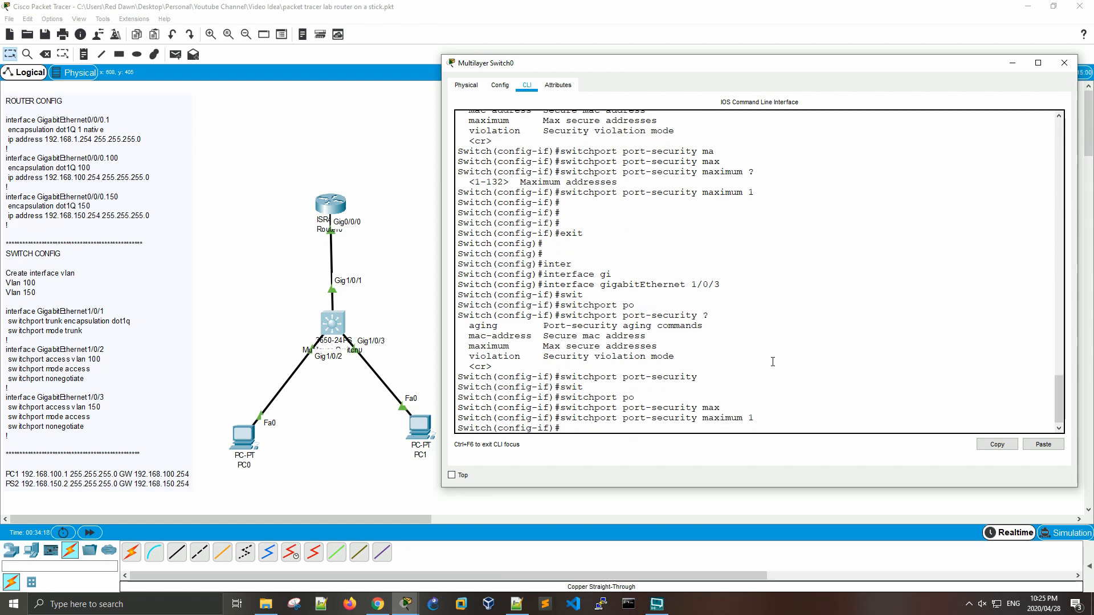
Step: Set the port-security violation mode of GigabitEthernet1/0/3 to shutdown
type("swi")
key("Tab")
type("po")
key("Tab")
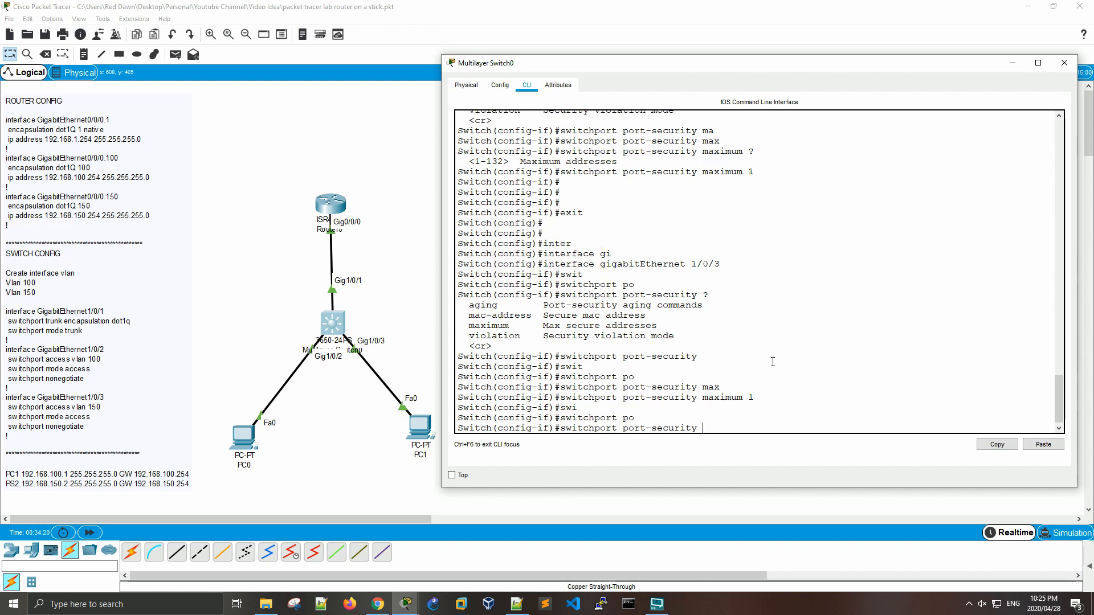
type("vio")
key("Tab")
type("shut")
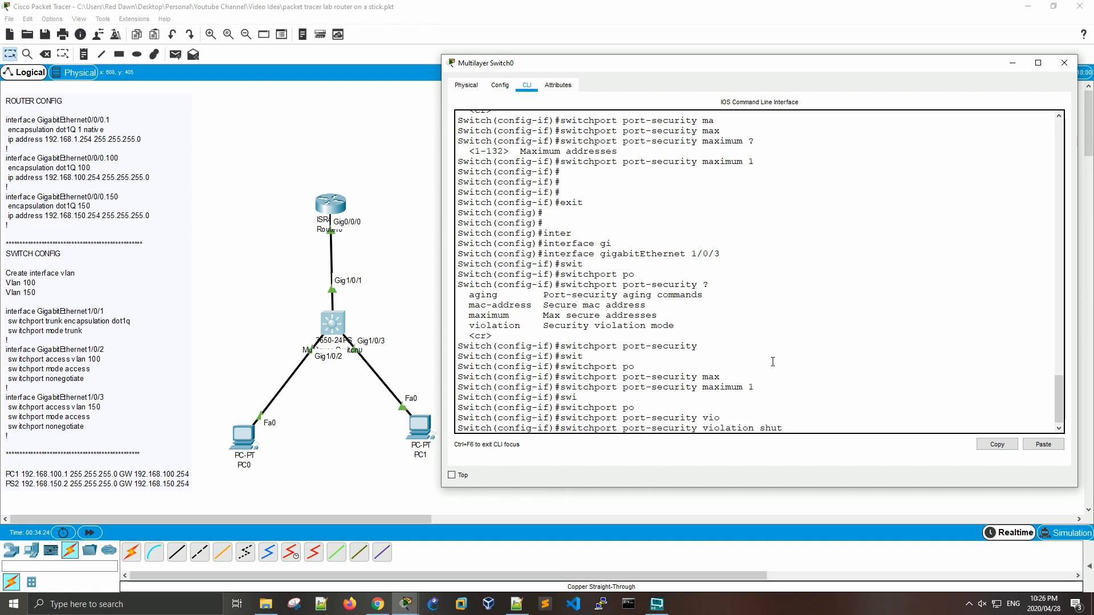
key("Tab")
key("Return")
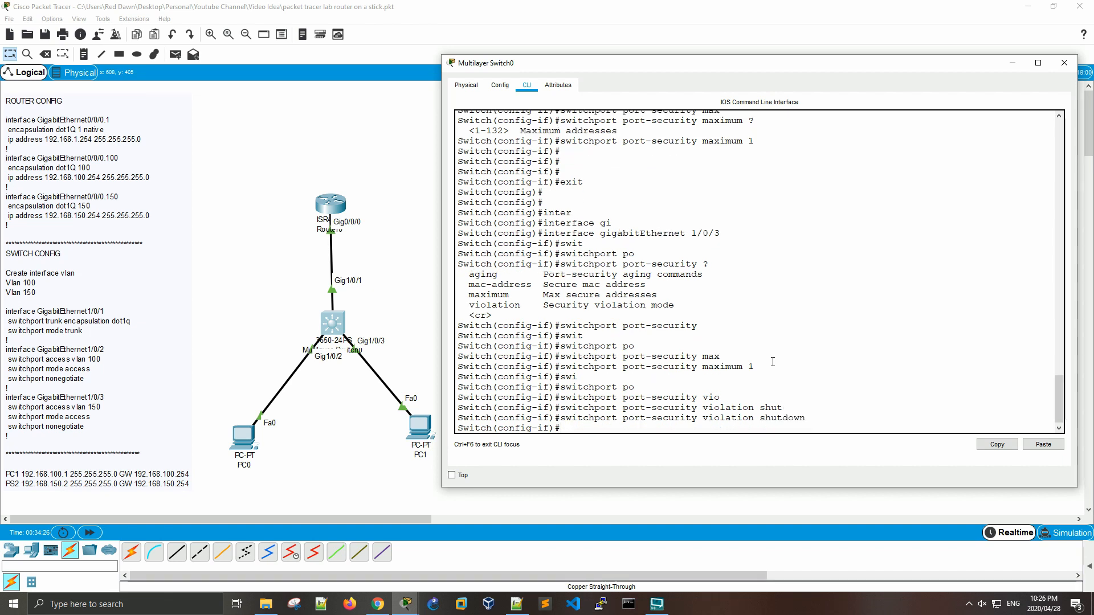
Step: Enable sticky MAC address learning for port security on GigabitEthernet1/0/3
type("swit")
key("Tab")
type("port")
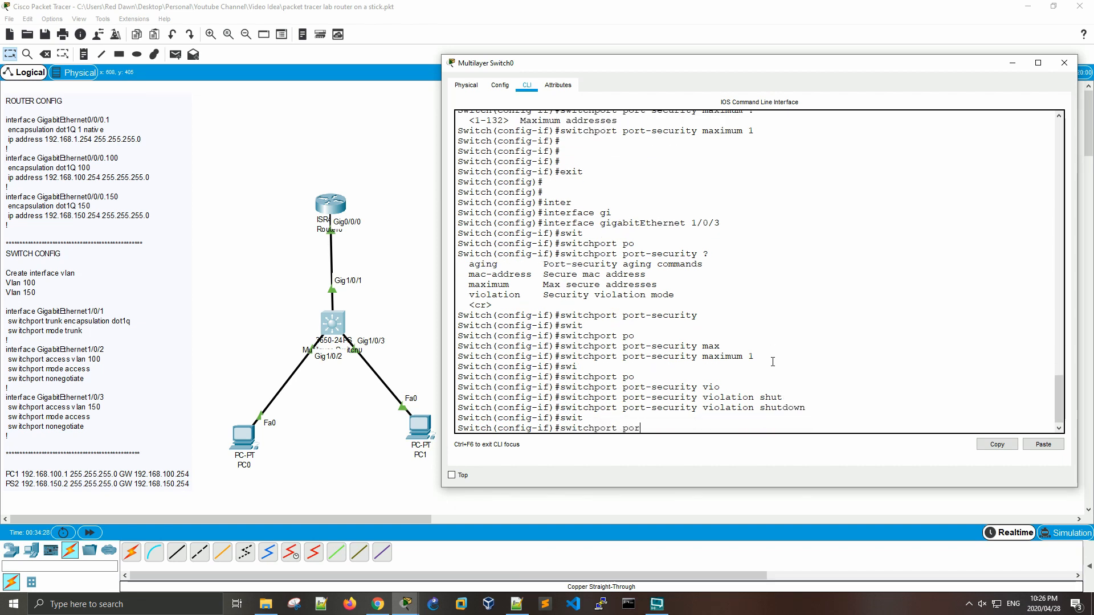
key("Tab")
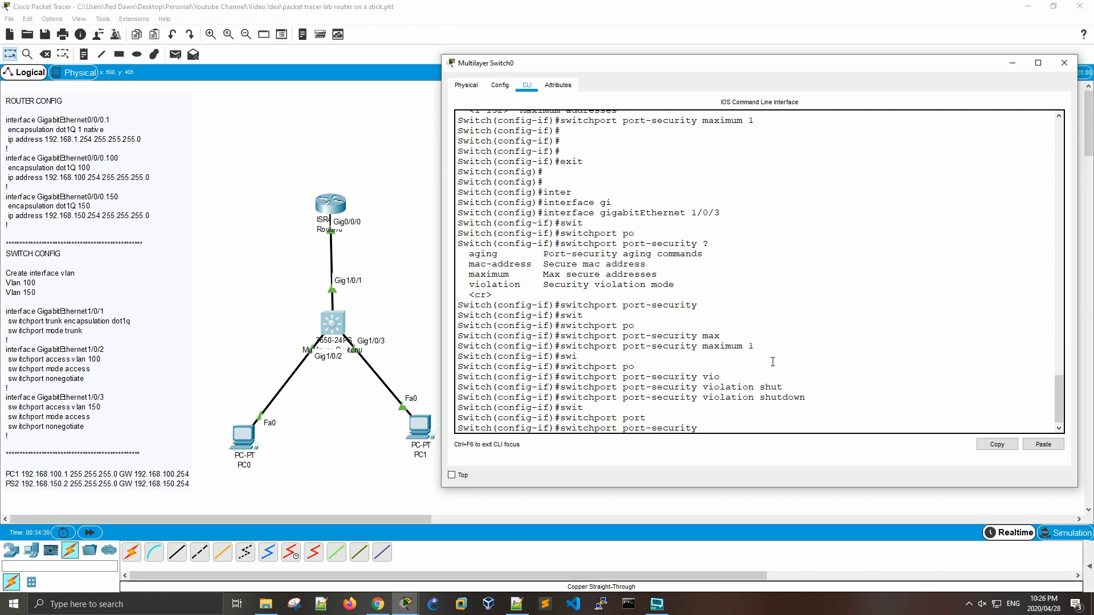
type("mac")
key("Tab")
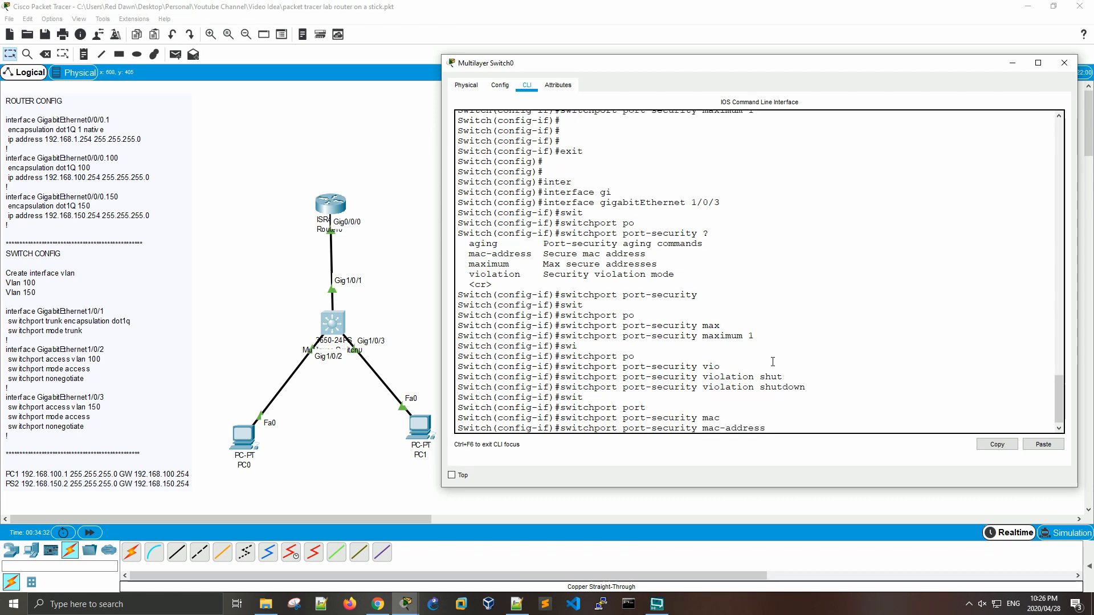
type("stick")
key("Tab")
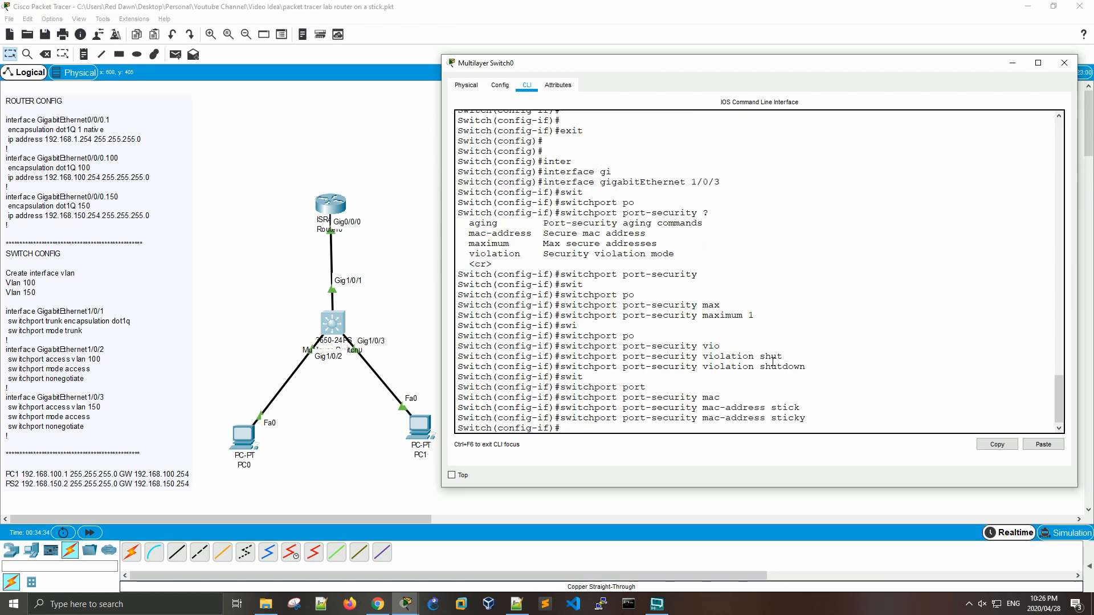
key("Return")
key("Return")
key("Return")
key("Return")
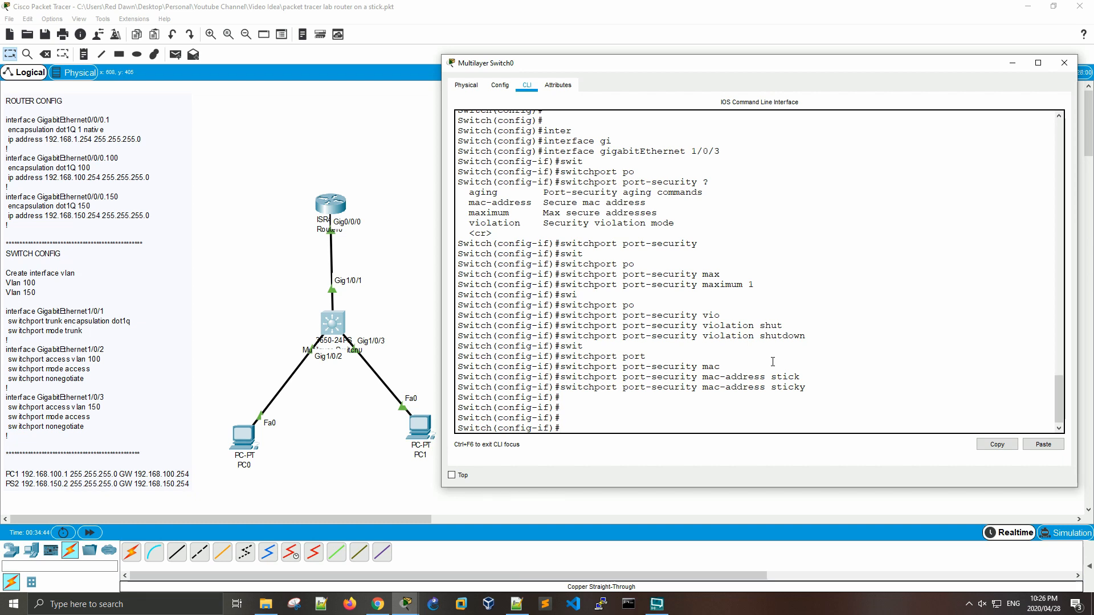
Step: Leave configuration mode with the end command and return to the privileged EXEC prompt
type("end")
key("Return")
key("Return")
key("Return")
key("Return")
key("Return")
key("Return")
key("Return")
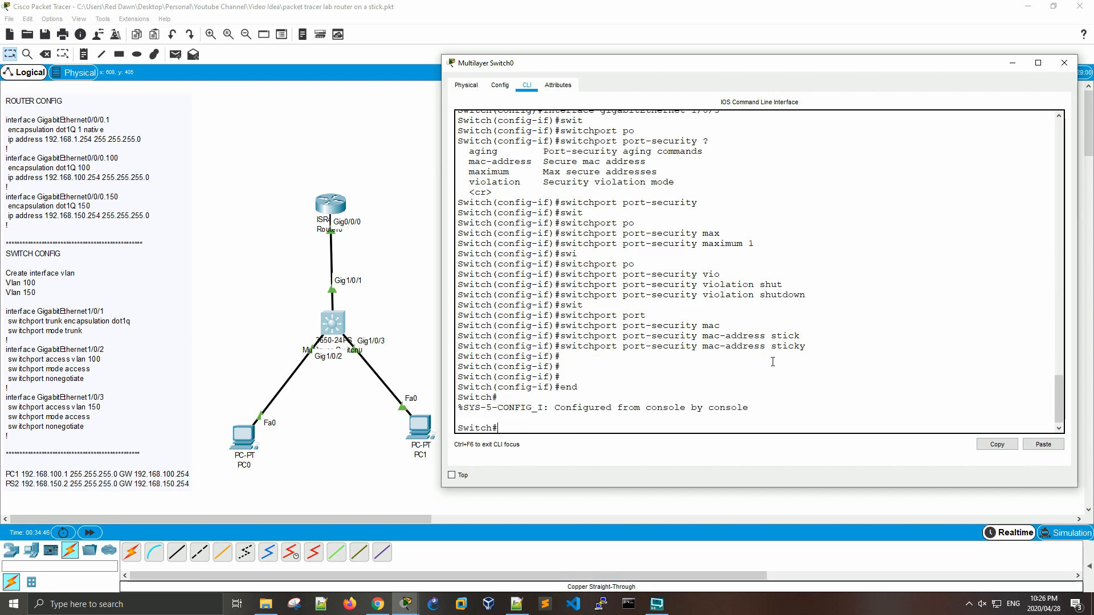
Step: Display the port-security summary with show port-security and highlight the Gig1/0/2 entry
type("show")
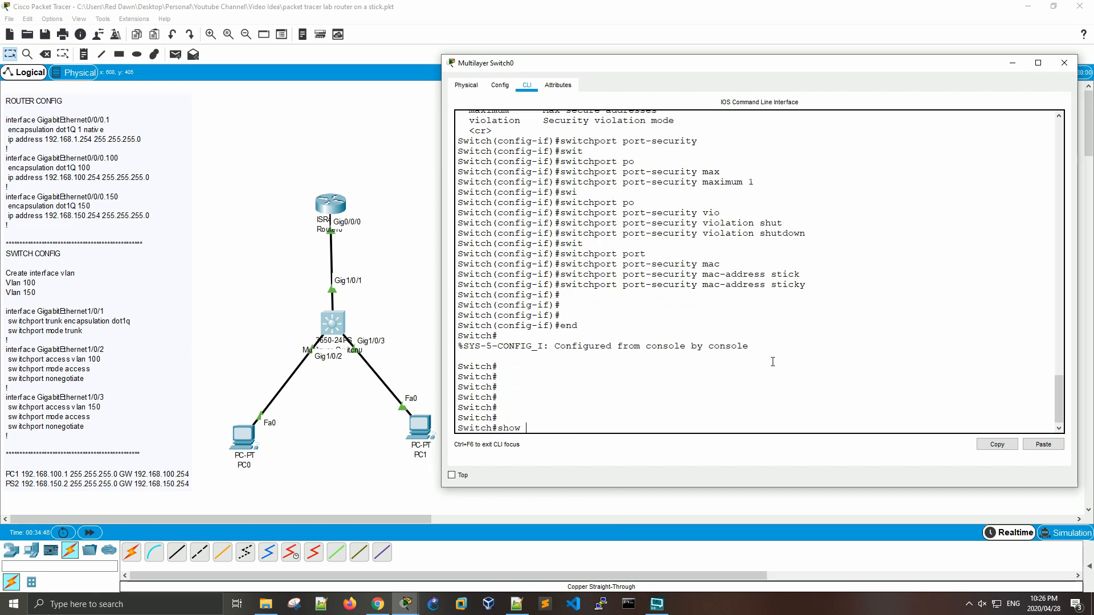
type(" po")
key("Tab")
type("-s")
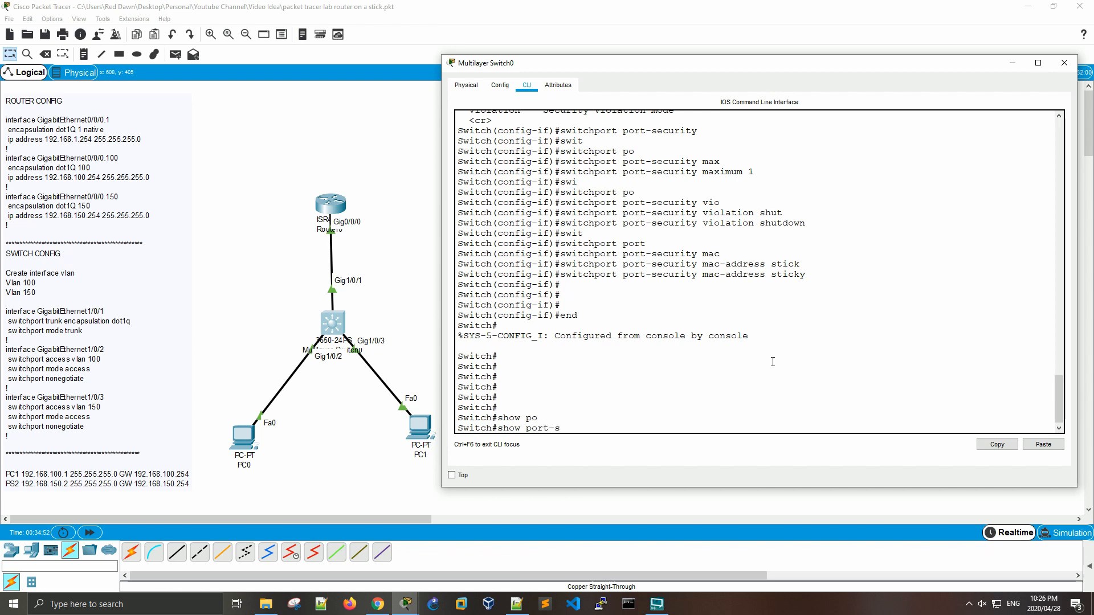
type("e")
key("Tab")
key("Return")
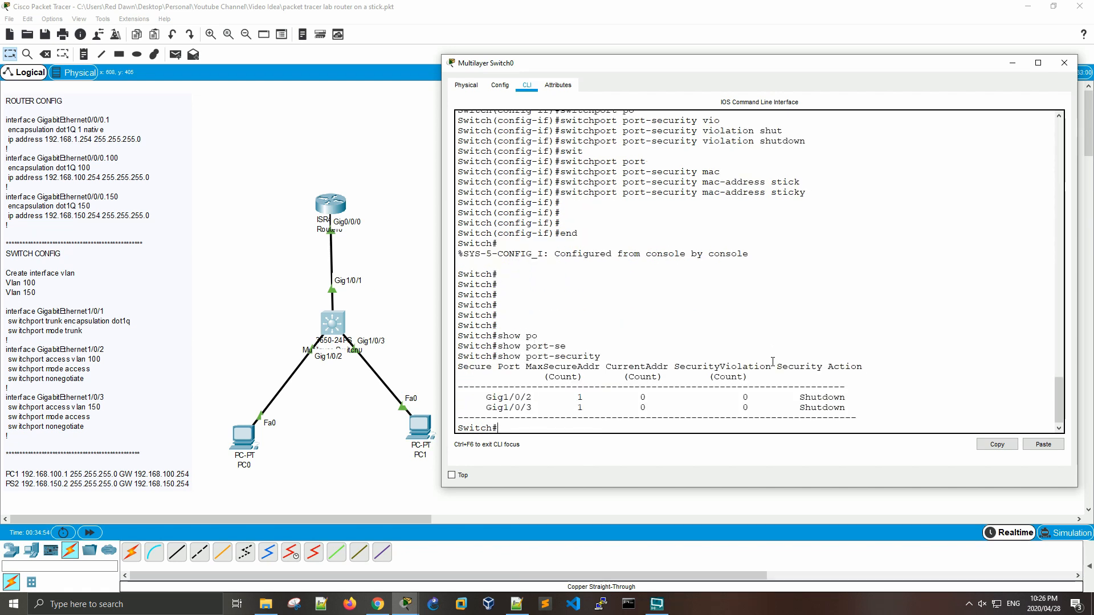
key("Return")
key("Return")
key("Return")
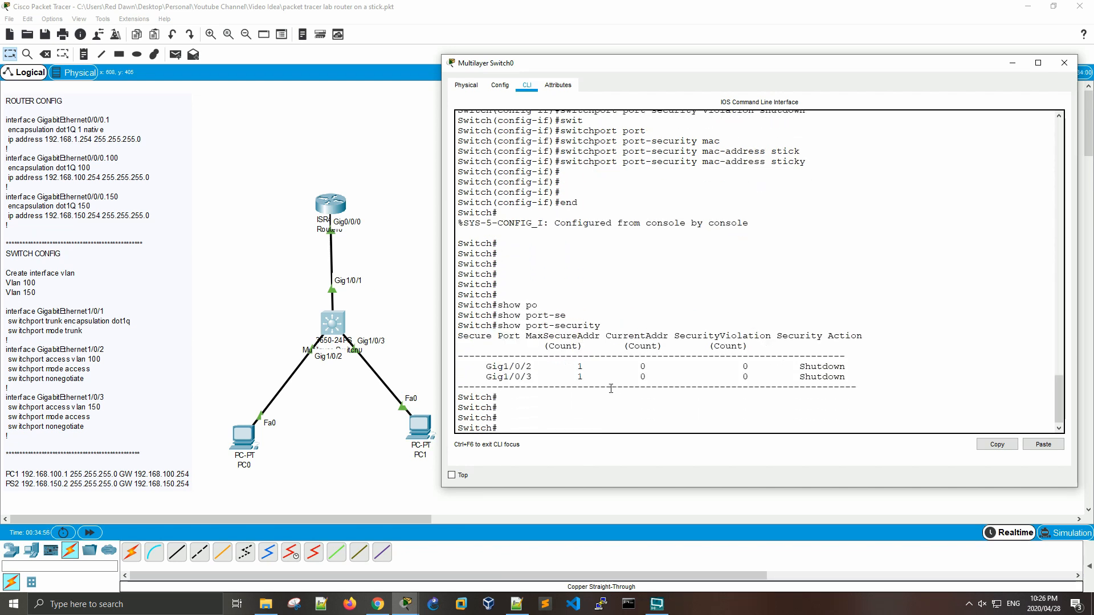
left_click_drag(485, 367, 532, 367)
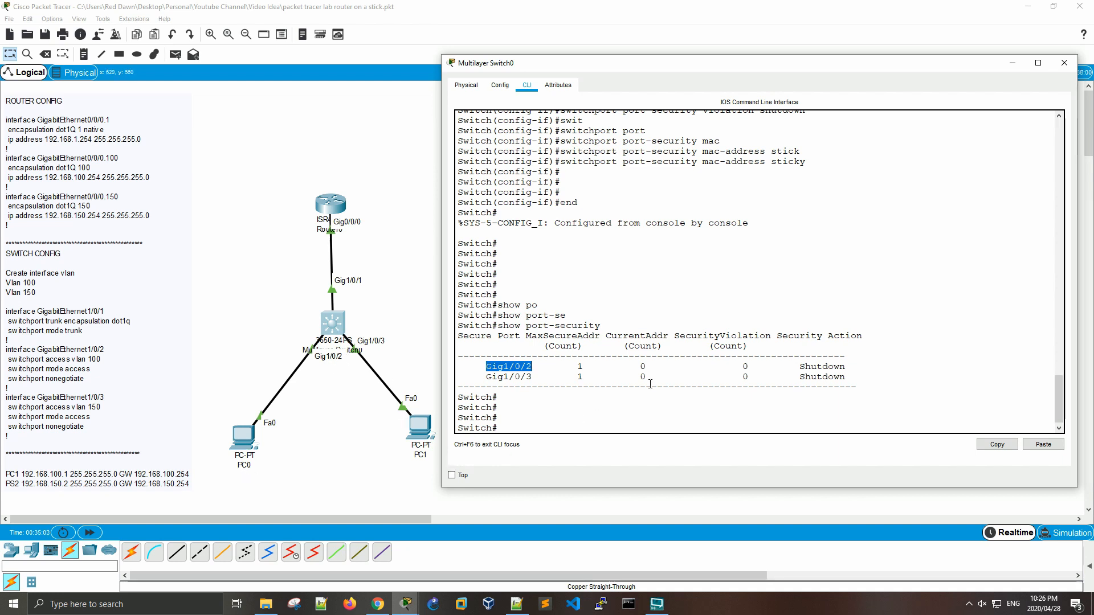
Step: Highlight the port-security summary table covering Gig1/0/2 and Gig1/0/3, and return to a fresh prompt
left_click(820, 390)
left_click_drag(846, 377, 462, 336)
left_click(518, 362)
key("Return")
key("Return")
key("Return")
key("Return")
Step: Display the switch's running configuration with show run and page through to its end
key("Return")
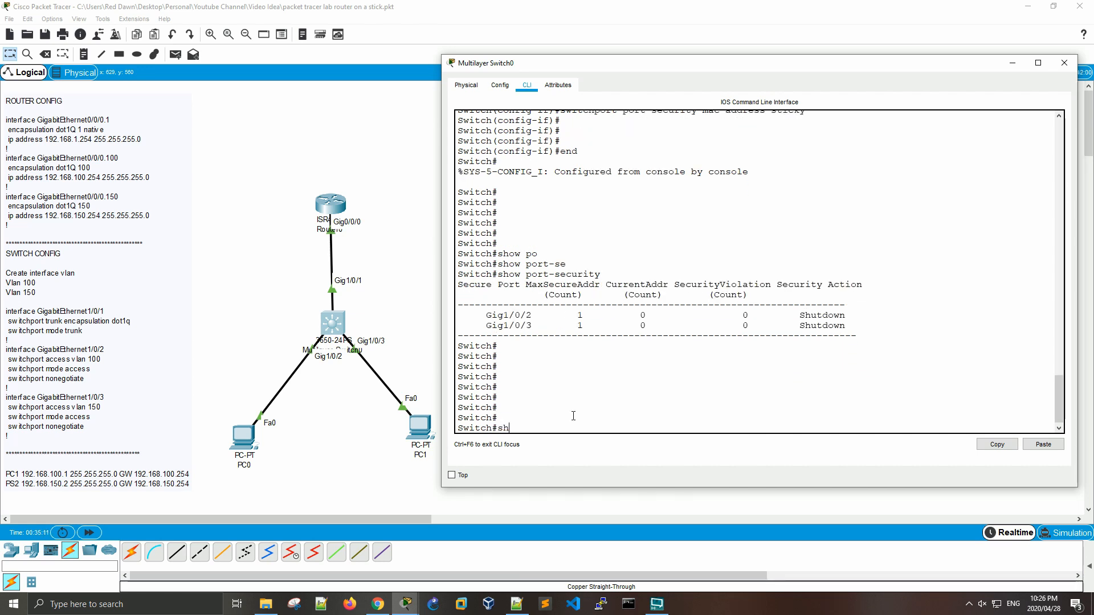
type("show run")
key("Return")
key("space")
key("space")
key("space")
key("space")
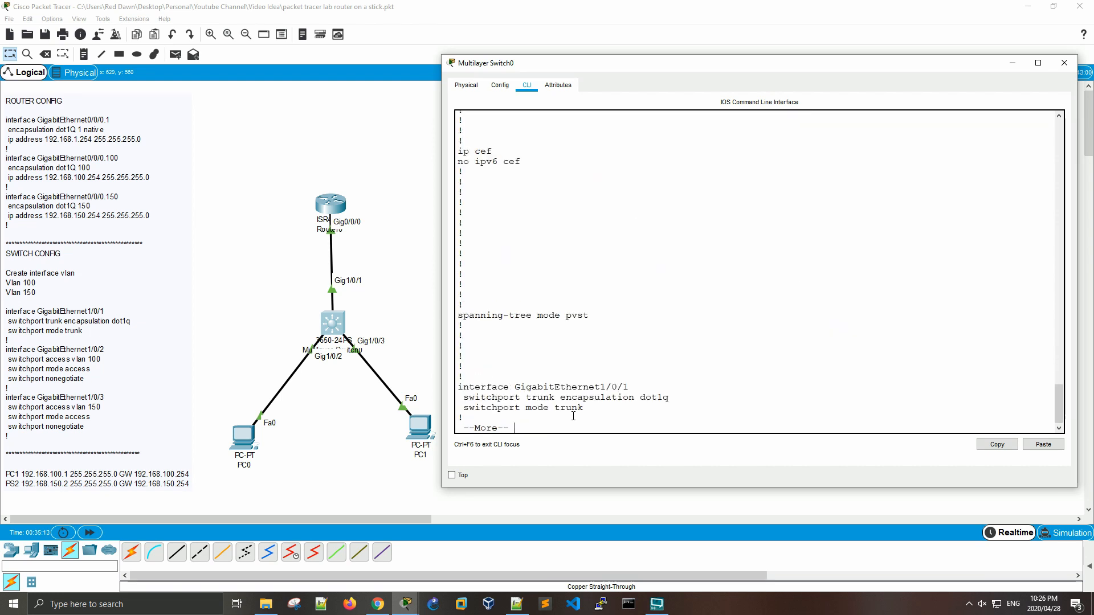
key("space")
key("space")
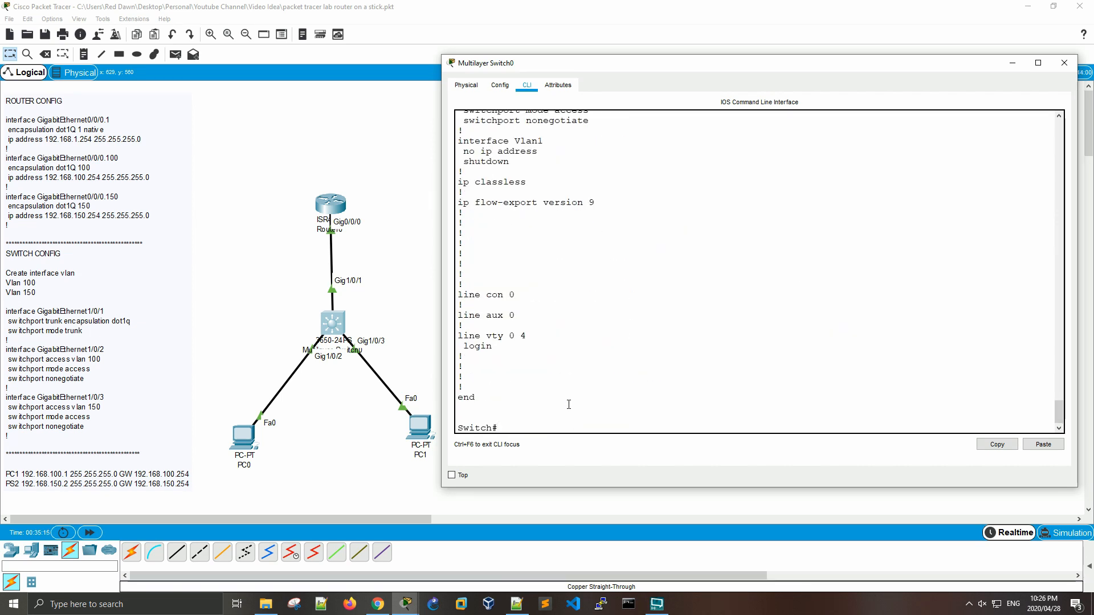
Step: Examine the GigabitEthernet1/0/2 and 1/0/3 sections of the running configuration, highlighting the port-security and sticky MAC address lines
scroll(569, 410, "up", 10)
scroll(569, 405, "up", 20)
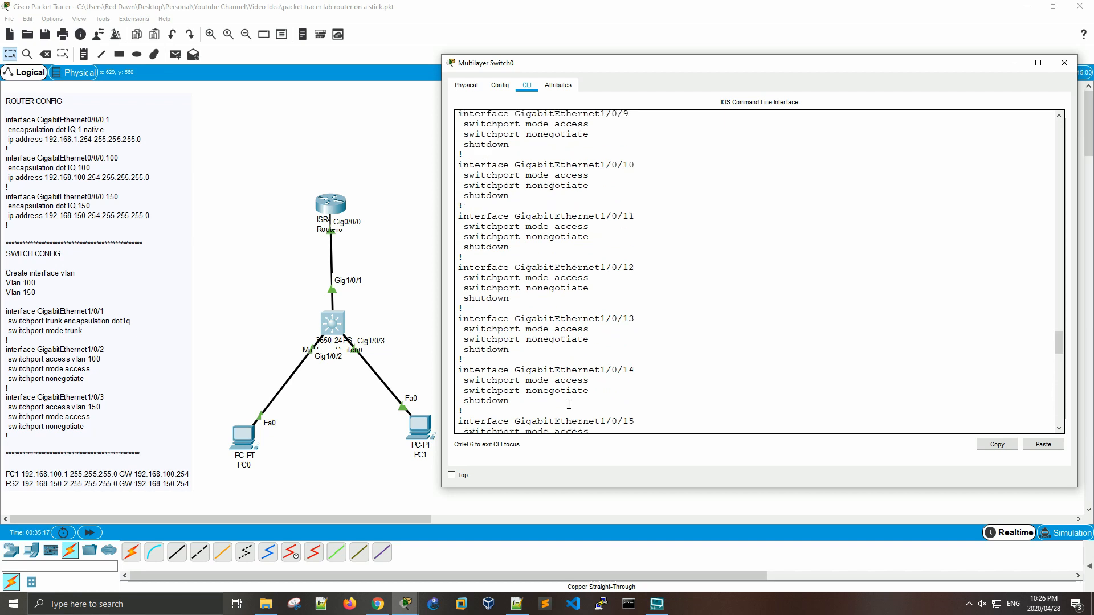
scroll(569, 404, "down", 2)
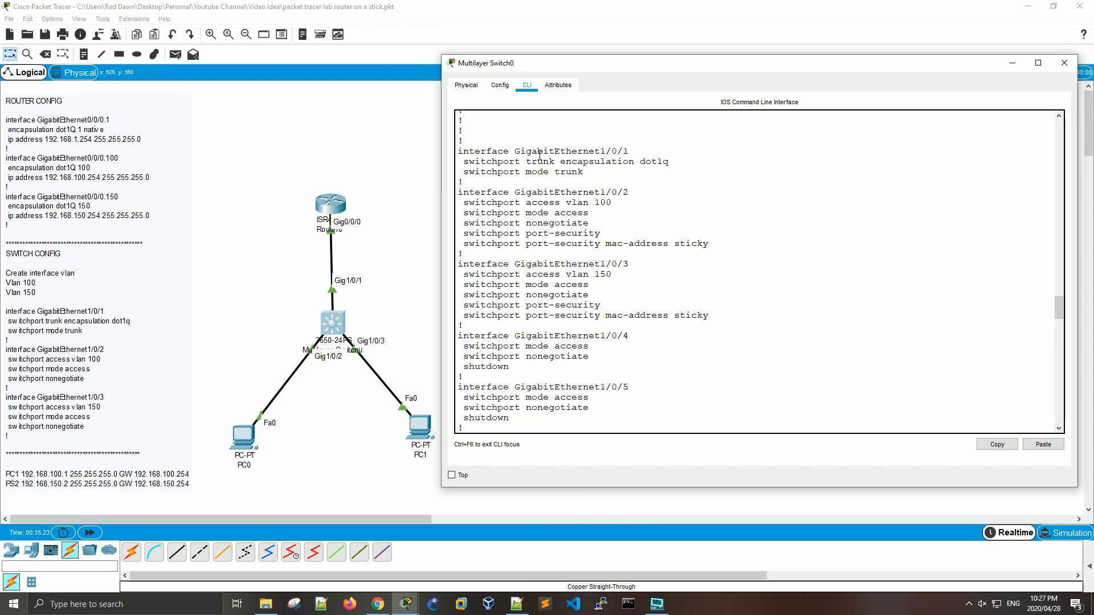
left_click_drag(458, 192, 515, 223)
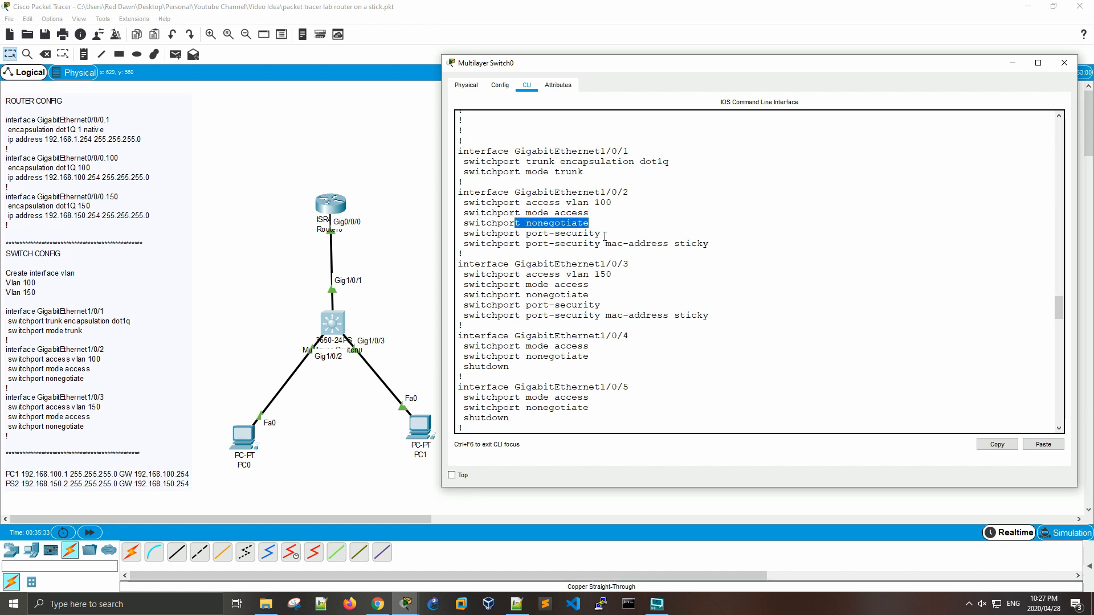
left_click_drag(600, 234, 521, 235)
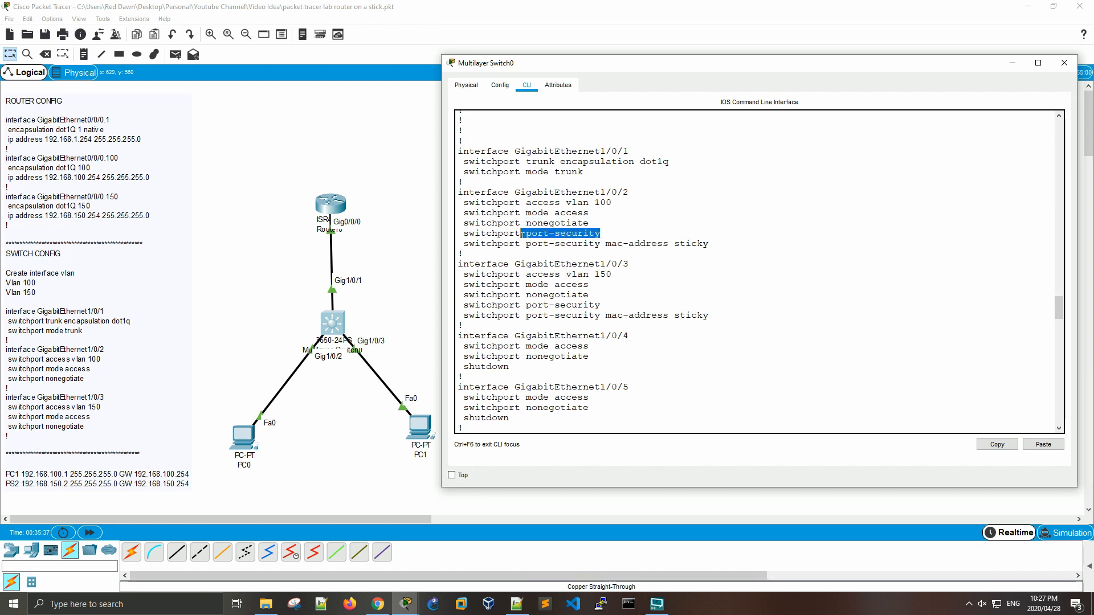
left_click_drag(709, 243, 468, 244)
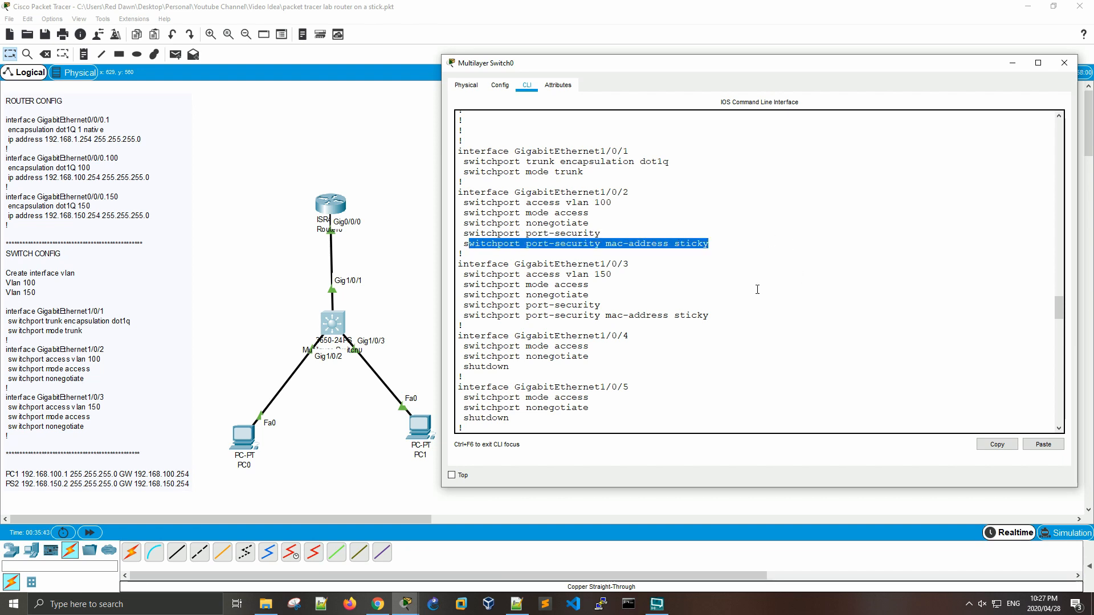
left_click_drag(715, 315, 628, 263)
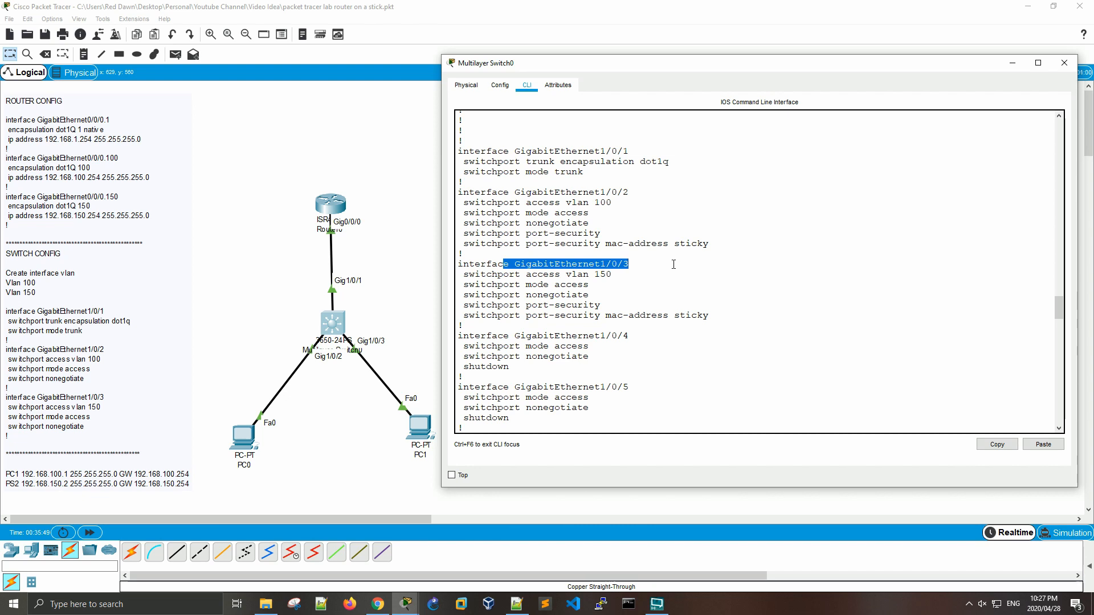
left_click(652, 303)
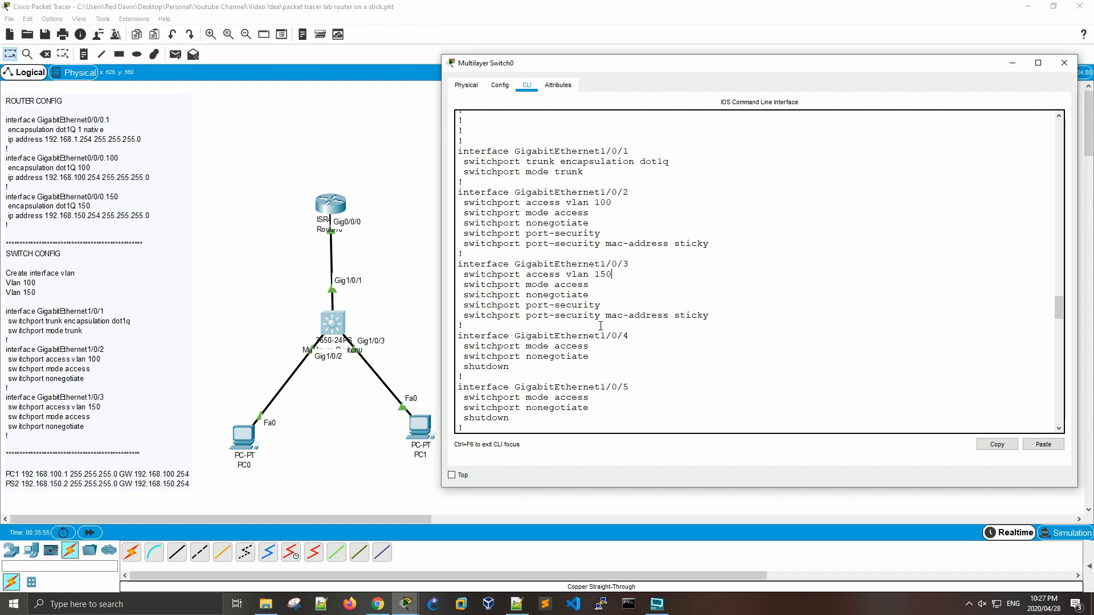
Step: Look over the other interface sections of the running configuration and return to a fresh prompt
scroll(604, 325, "down", 4)
scroll(600, 326, "down", 1)
scroll(601, 325, "up", 9)
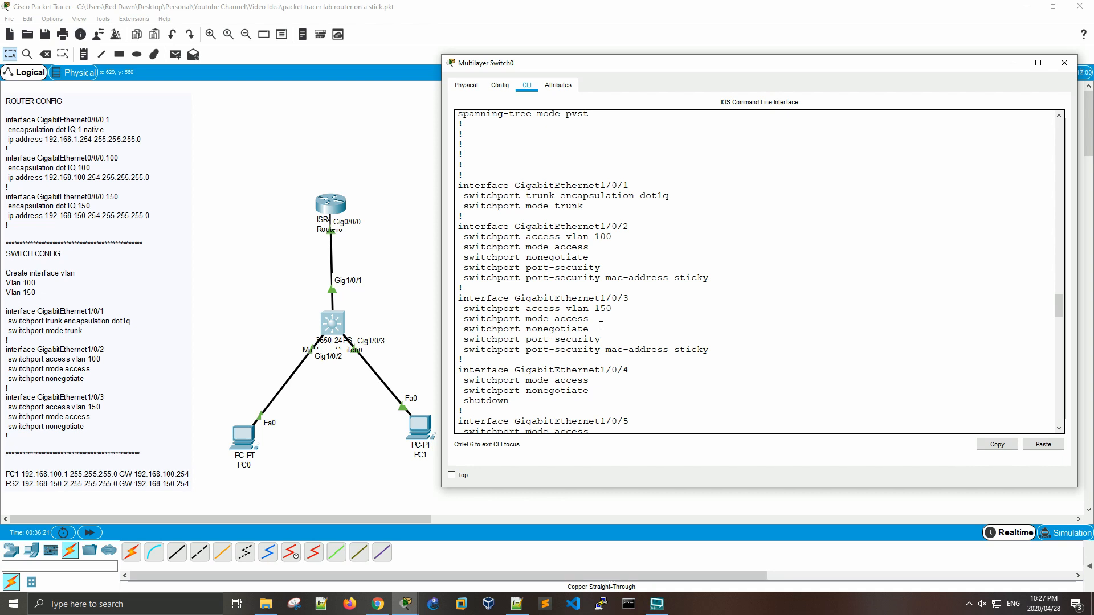
key("Return")
key("Return")
key("Return")
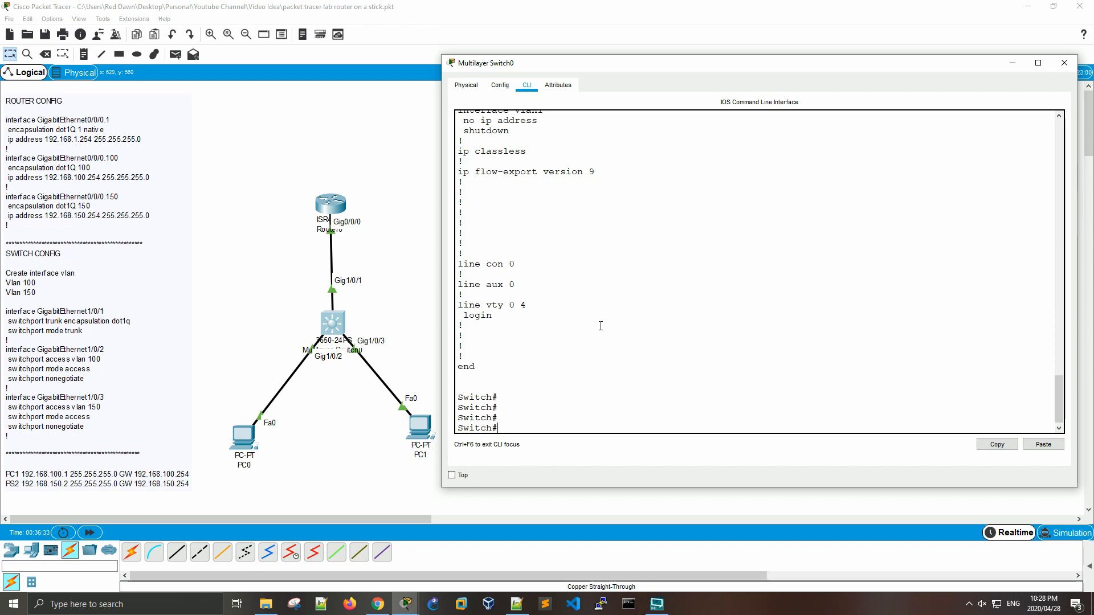
Step: Display the interface summary with show ip int bri and highlight the statuses of GigabitEthernet1/0/1 through 1/0/4
type("show ip int bri")
key("Return")
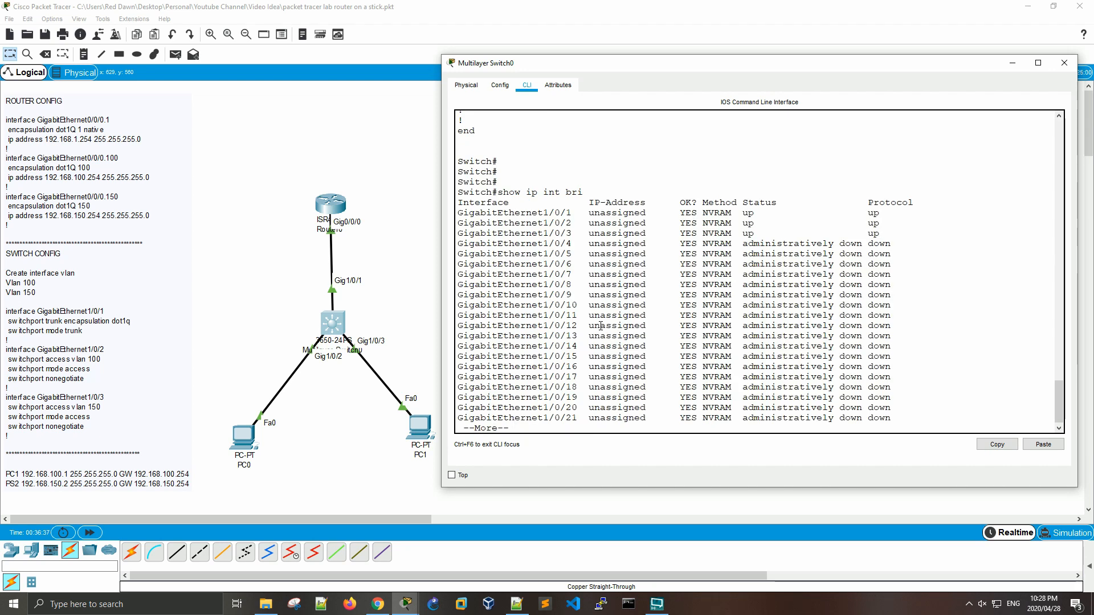
left_click_drag(755, 237, 742, 213)
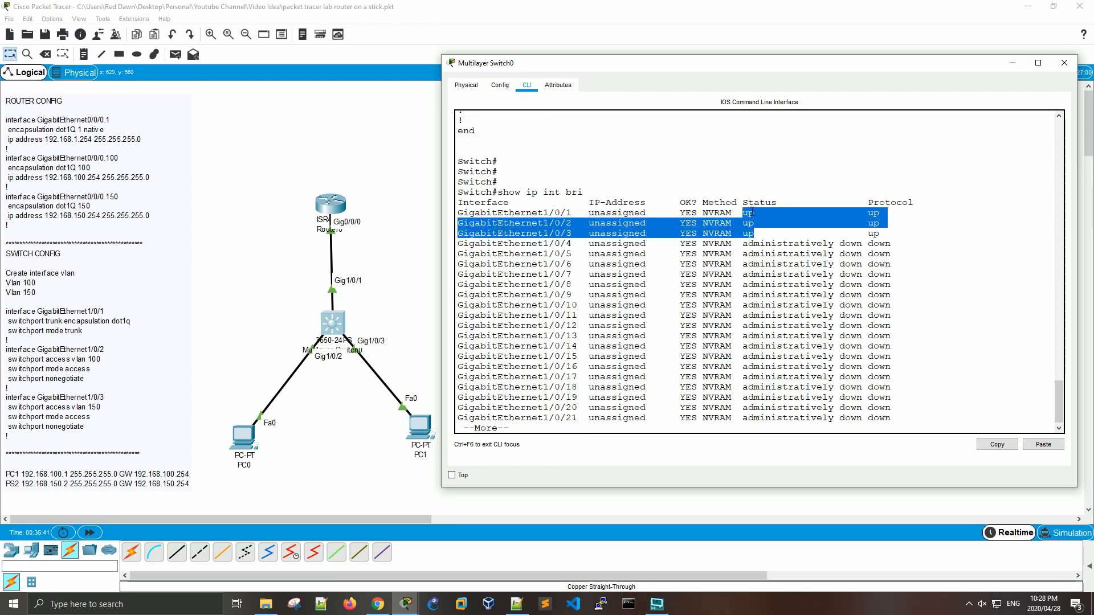
left_click_drag(743, 243, 856, 243)
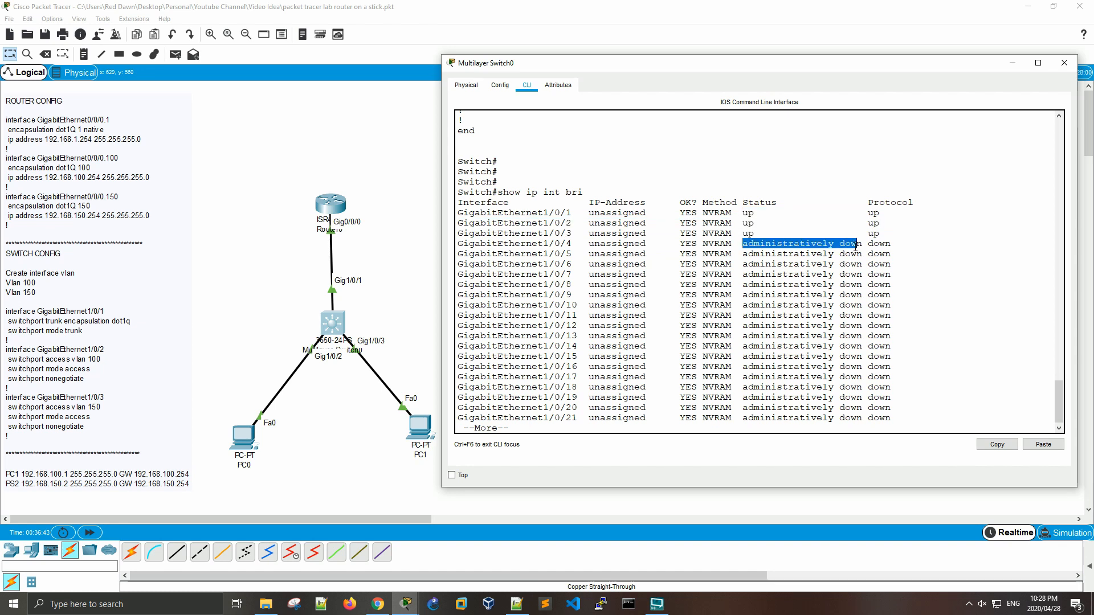
left_click(805, 206)
Step: Page through the rest of the interface summary and return to an empty prompt
key("Return")
key("Return")
key("Return")
key("Return")
key("Return")
key("Return")
key("Return")
key("Return")
key("Return")
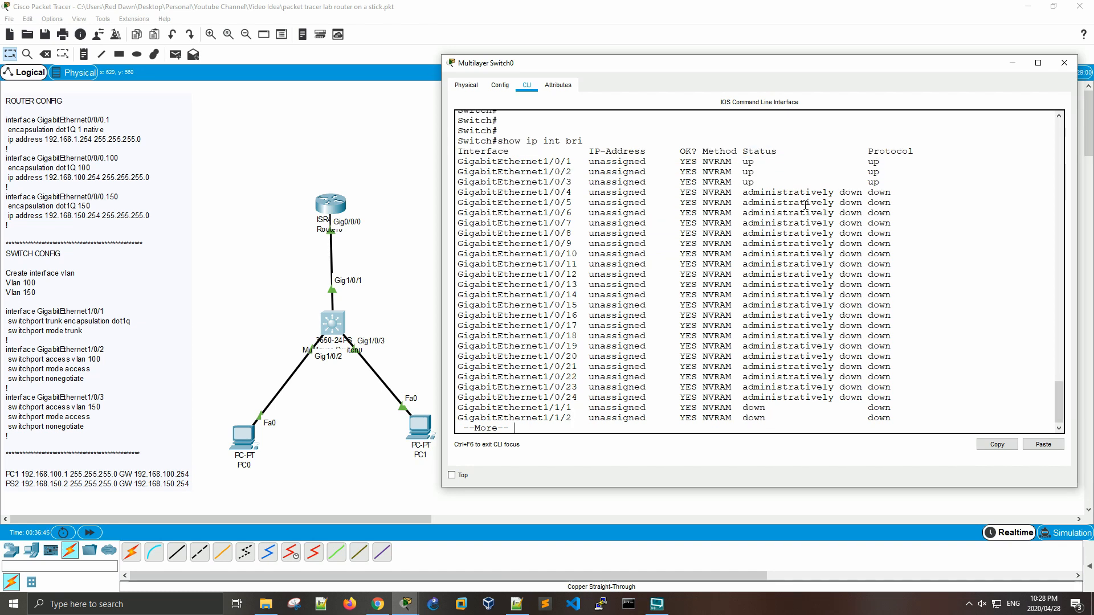
Step: Display the port-security summary once more with show port-security
type("show ")
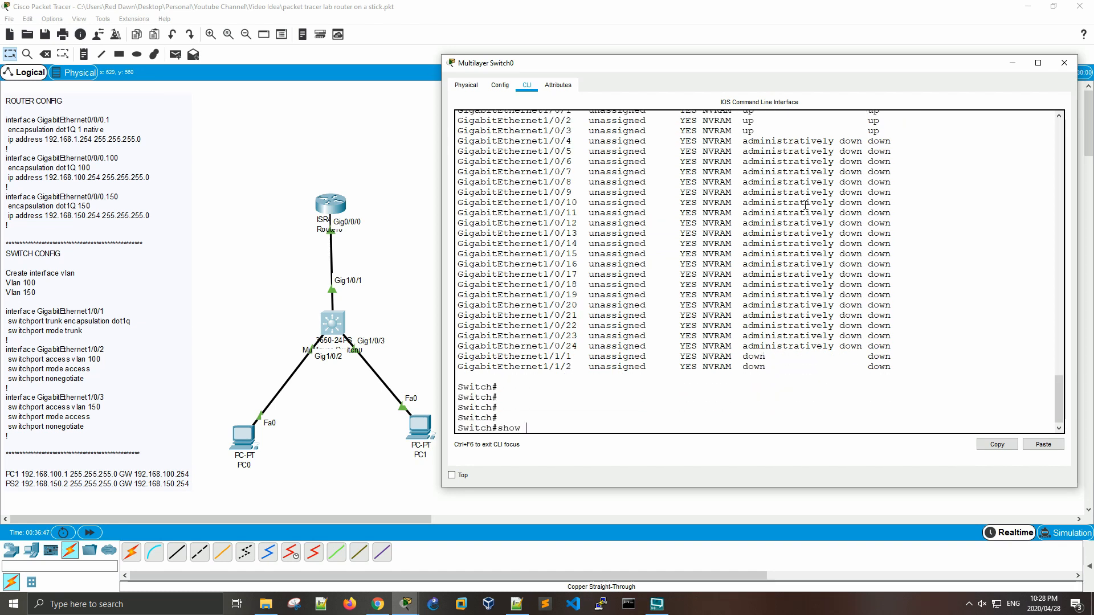
type("port-se")
key("Tab")
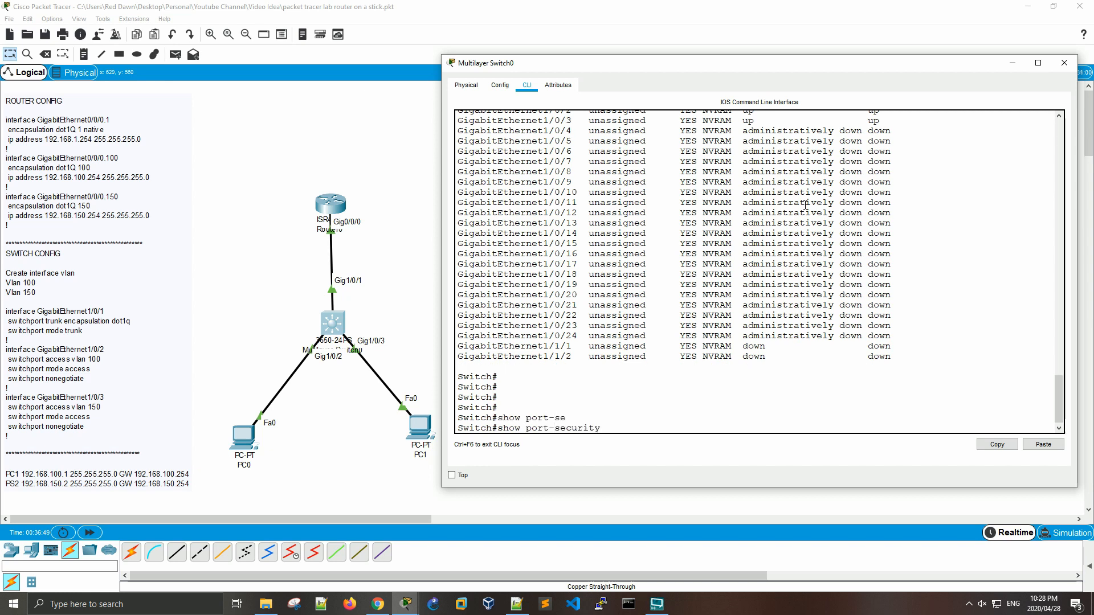
key("Return")
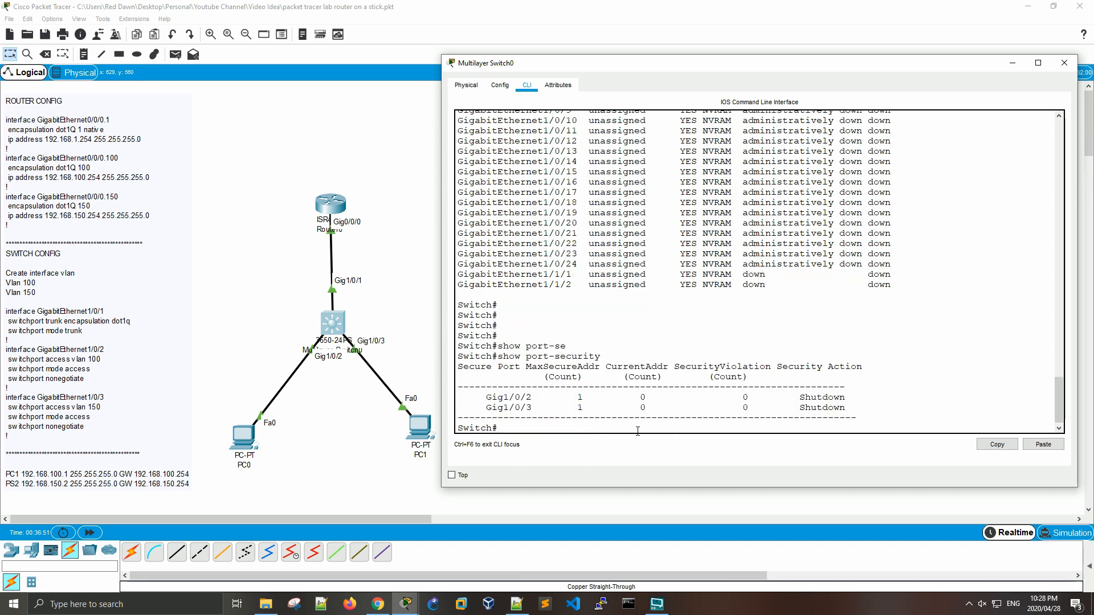
Step: Examine the CurrentAddr, MaxSecureAddr, SecurityViolation and Security Action columns of the port-security summary, and highlight the GigabitEthernet1/0/24 interface entry
left_click_drag(645, 408, 630, 376)
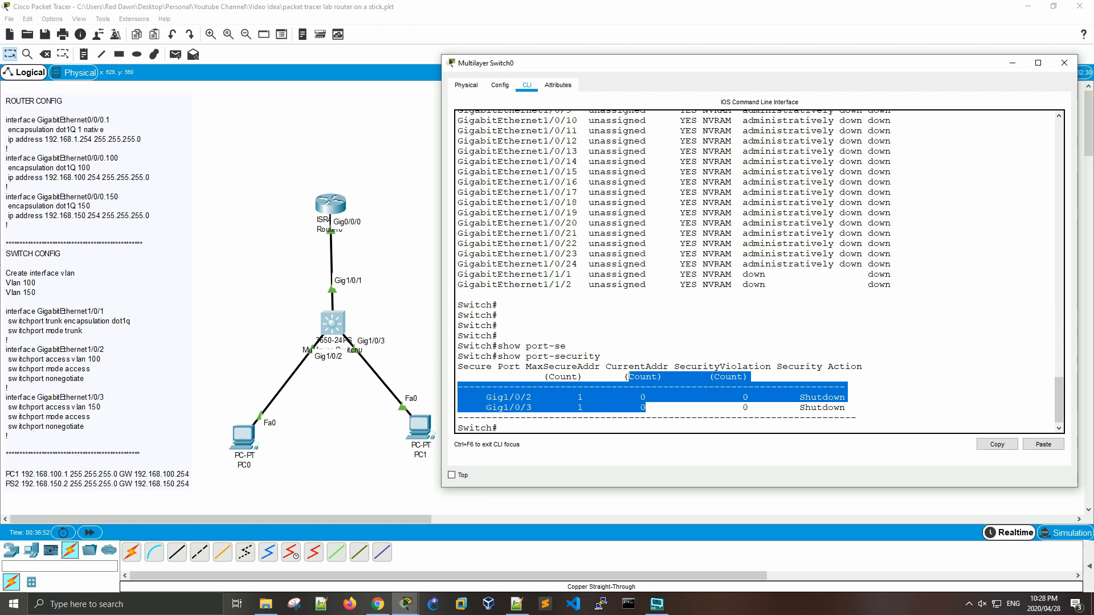
left_click(616, 374)
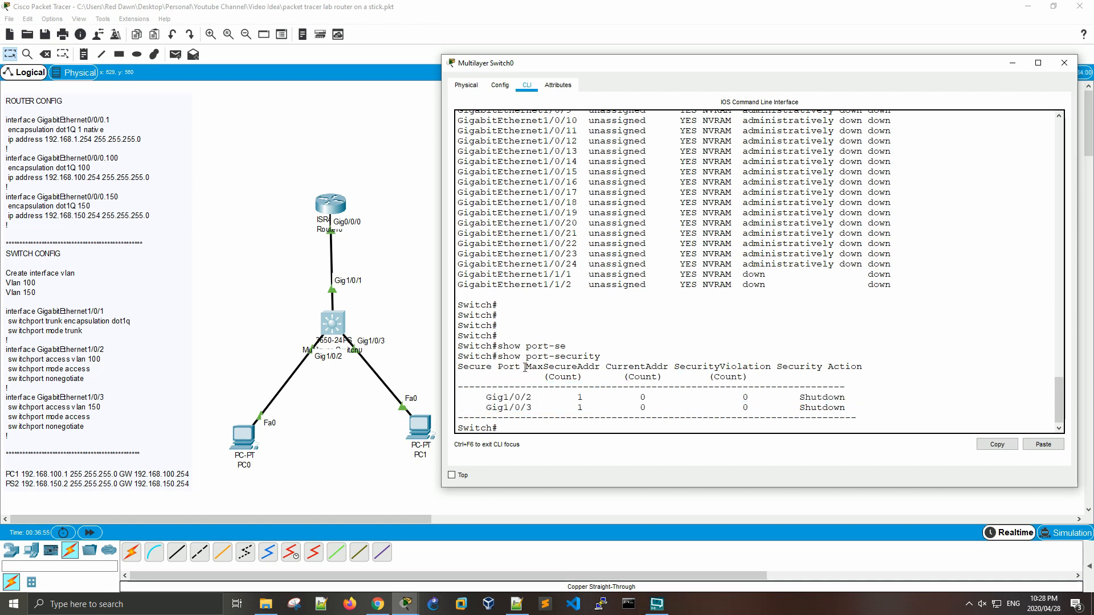
left_click_drag(524, 366, 599, 377)
left_click_drag(574, 426, 578, 418)
left_click(583, 408)
left_click_drag(727, 379, 743, 398)
left_click(751, 409)
left_click(805, 387)
double_click(826, 399)
left_click(589, 428)
left_click_drag(582, 264, 457, 264)
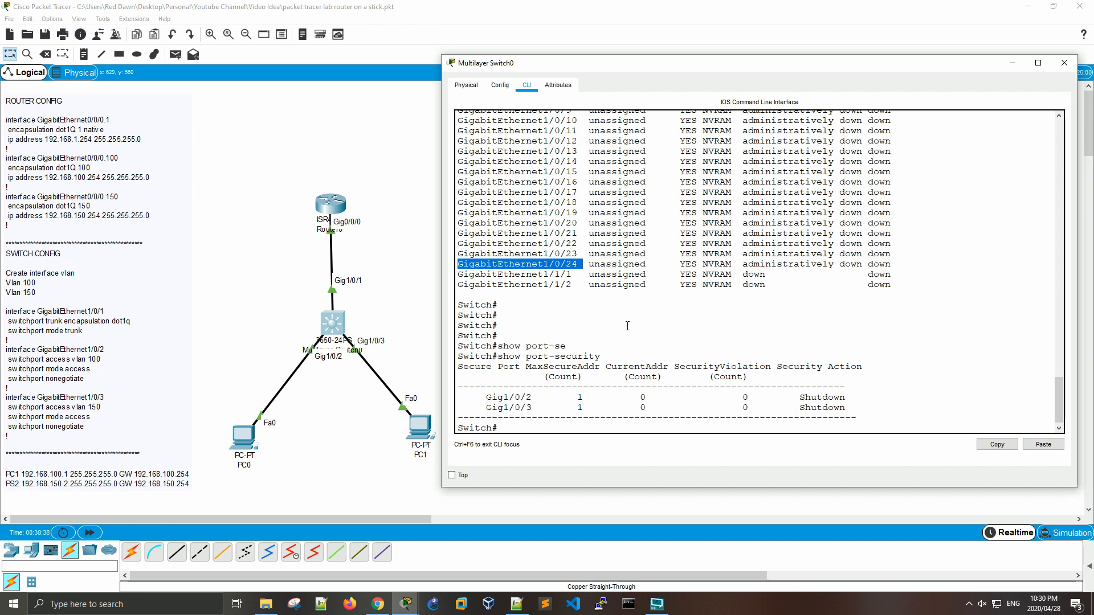
left_click(763, 336)
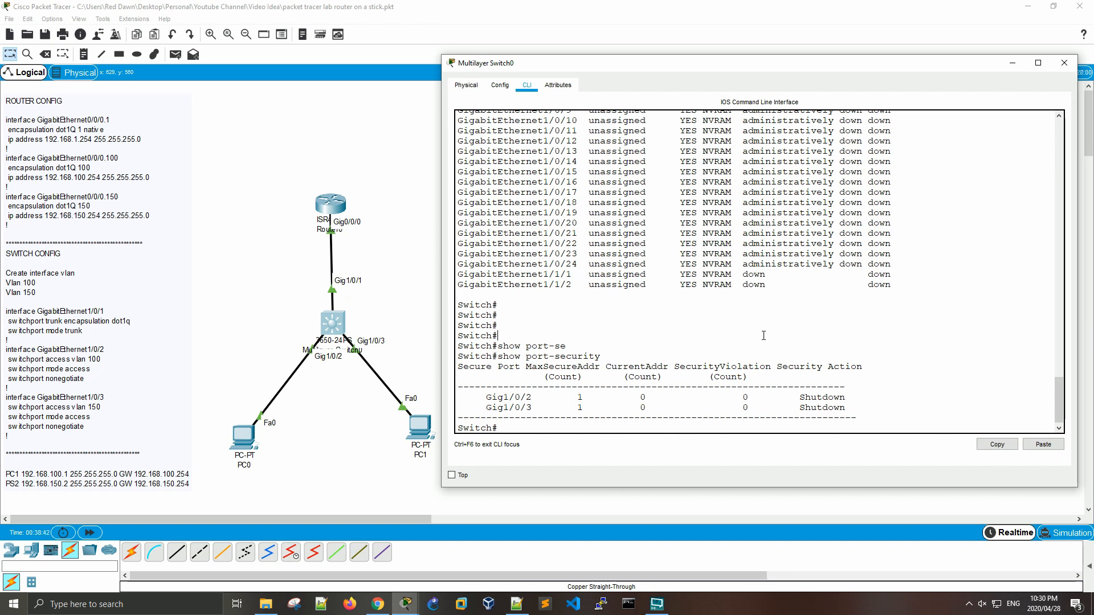